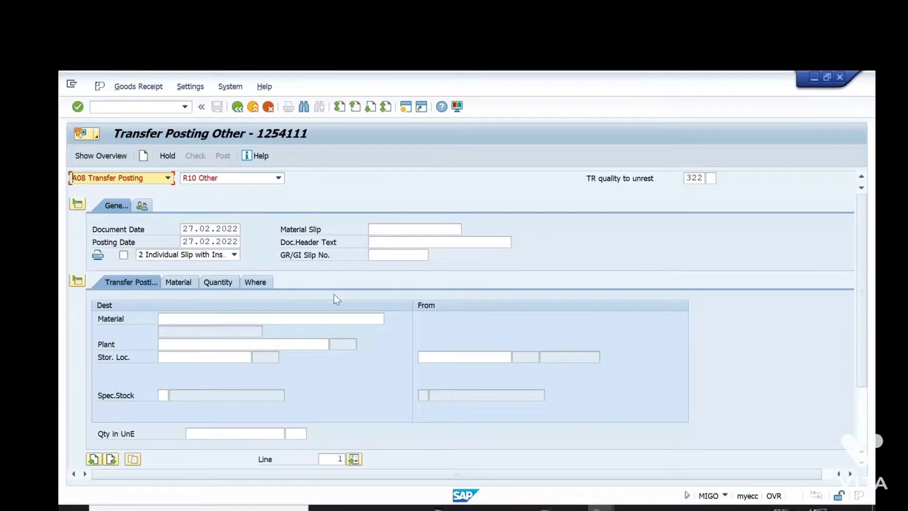
Enter material P00500G and plant 1100 as the destination of the movement type 322 transfer posting.
{"action": "left_click", "coordinate": [289, 319]}
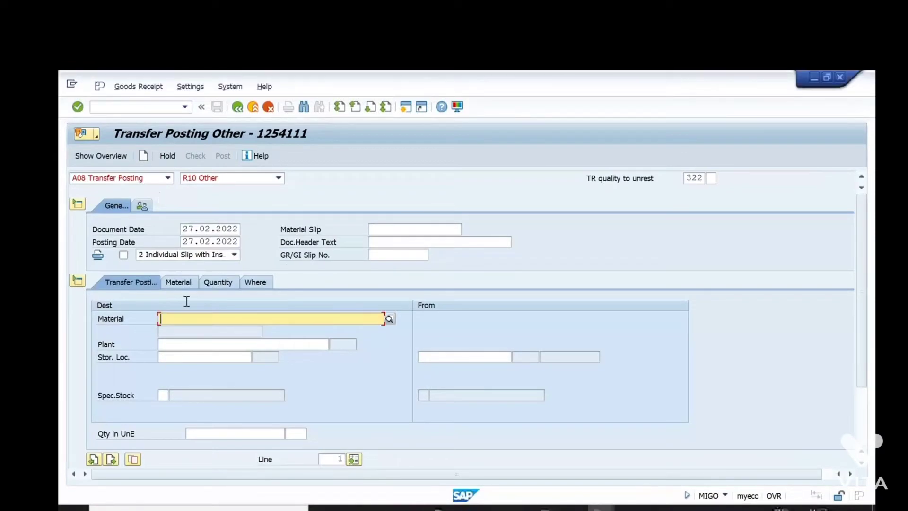
{"action": "type", "text": "P00500G"}
{"action": "key", "text": "Return"}
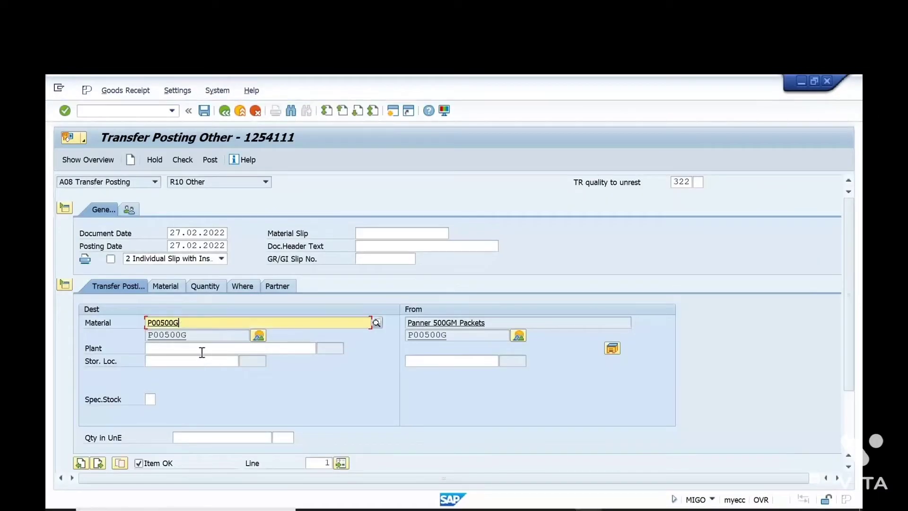
{"action": "left_click", "coordinate": [202, 353]}
{"action": "type", "text": "1"}
{"action": "left_click", "coordinate": [202, 358]}
{"action": "key", "text": "Return"}
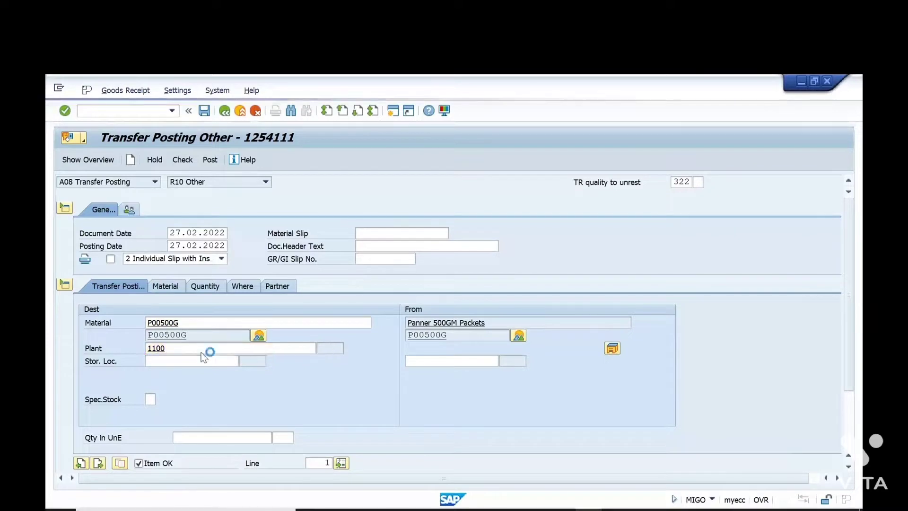
Set the destination storage location to 0001 and the quantity in unit of entry to 1.000 PC.
{"action": "left_click", "coordinate": [189, 361]}
{"action": "type", "text": "0"}
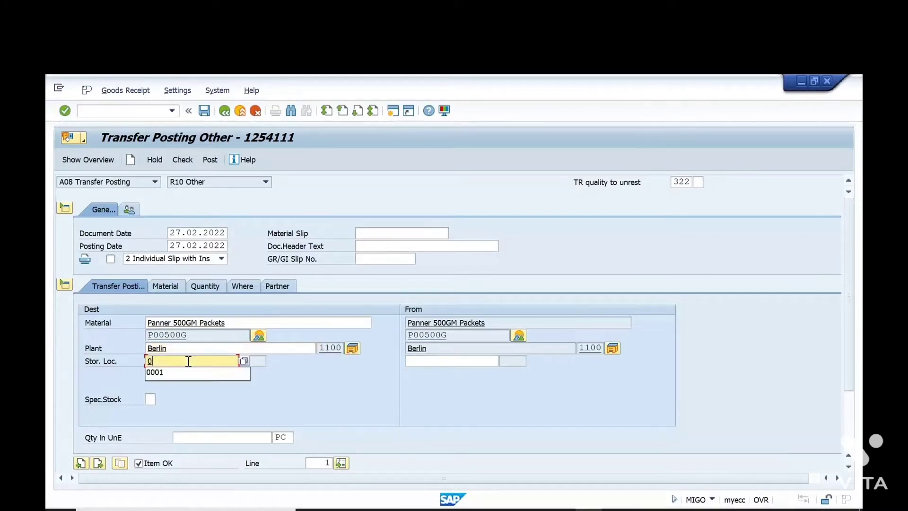
{"action": "type", "text": "001"}
{"action": "key", "text": "Return"}
{"action": "left_click", "coordinate": [199, 439]}
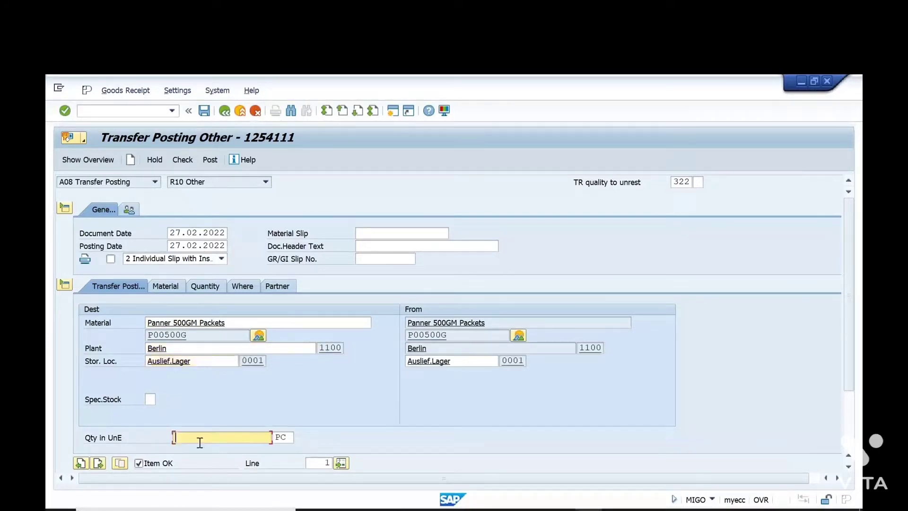
{"action": "type", "text": "1"}
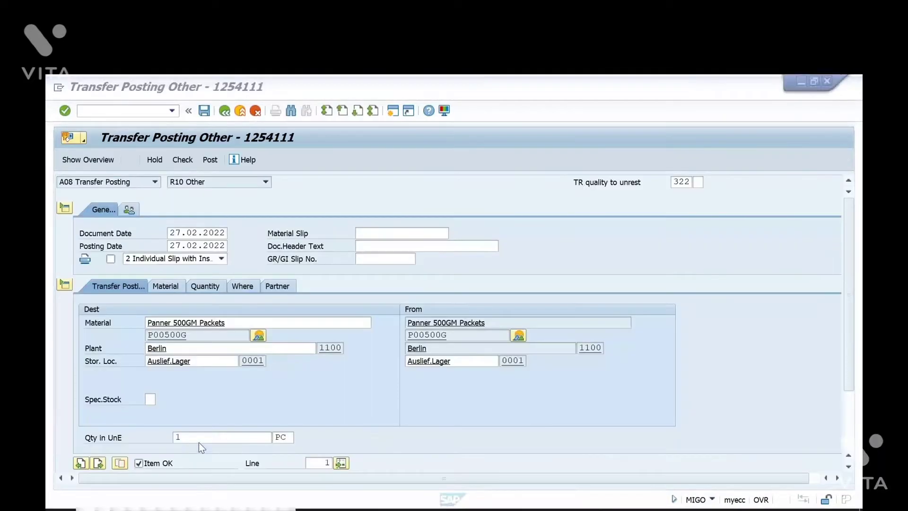
{"action": "key", "text": "Return"}
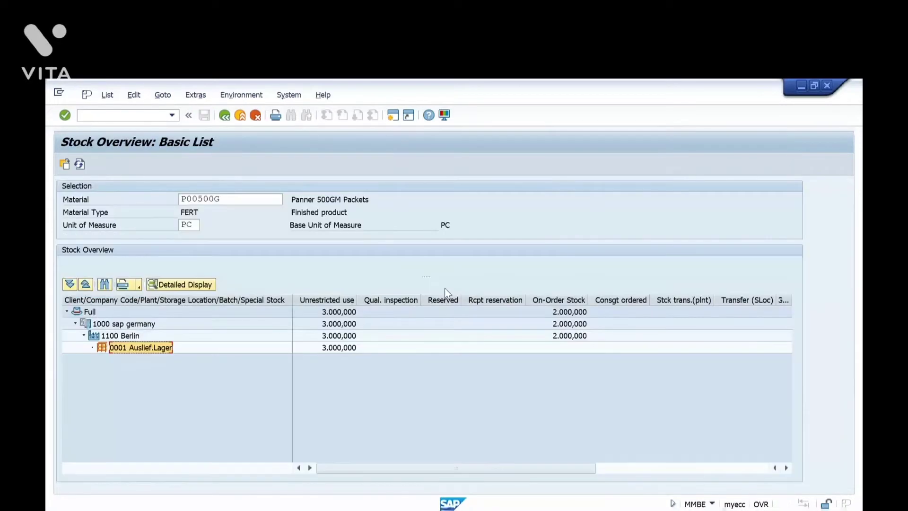
Review the material's quality inspection stock in the stock overview and the transfer item's quantity, material and movement type details.
{"action": "left_click", "coordinate": [402, 313]}
{"action": "left_click", "coordinate": [377, 302]}
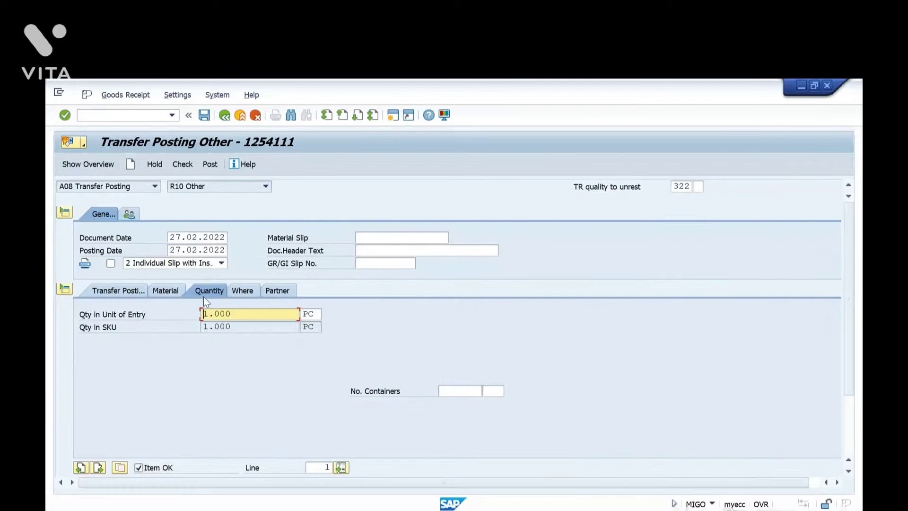
{"action": "left_click", "coordinate": [170, 291]}
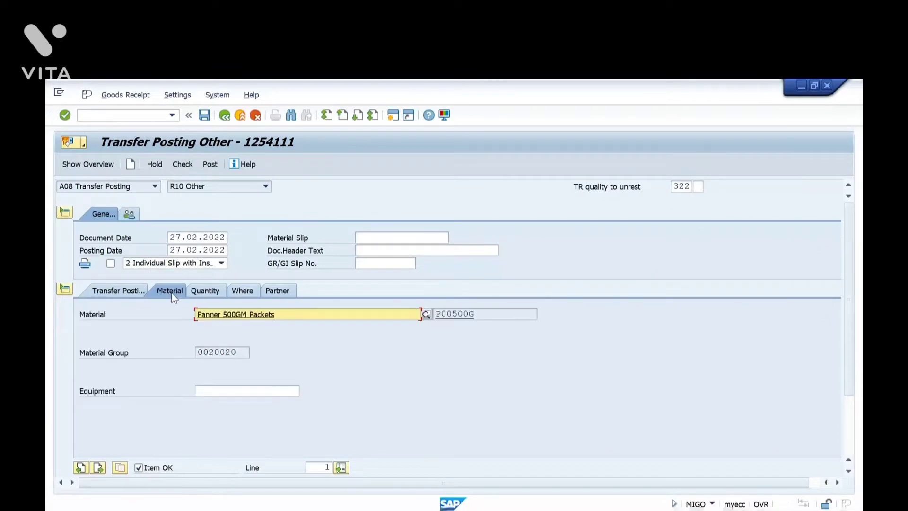
{"action": "left_click", "coordinate": [234, 294]}
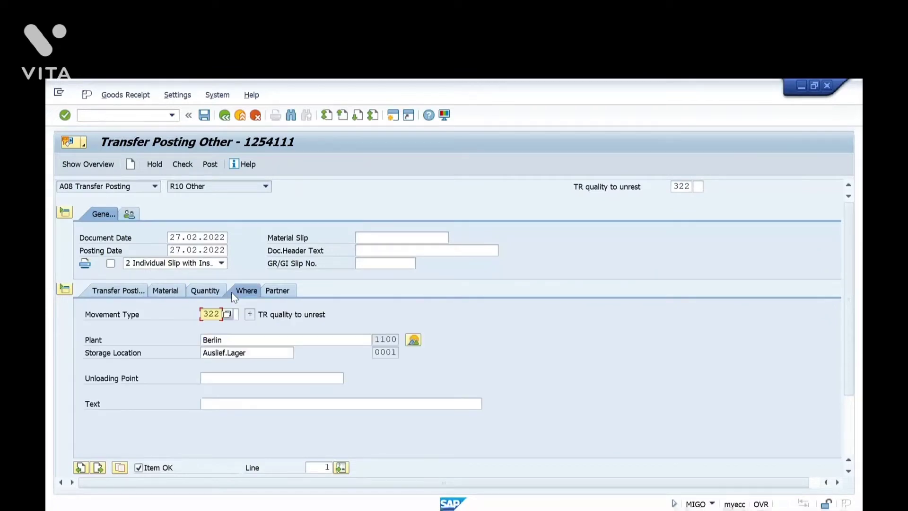
{"action": "left_click", "coordinate": [113, 290]}
Display the material master of P00500G, list its available views, and return to the transfer posting.
{"action": "double_click", "coordinate": [172, 340]}
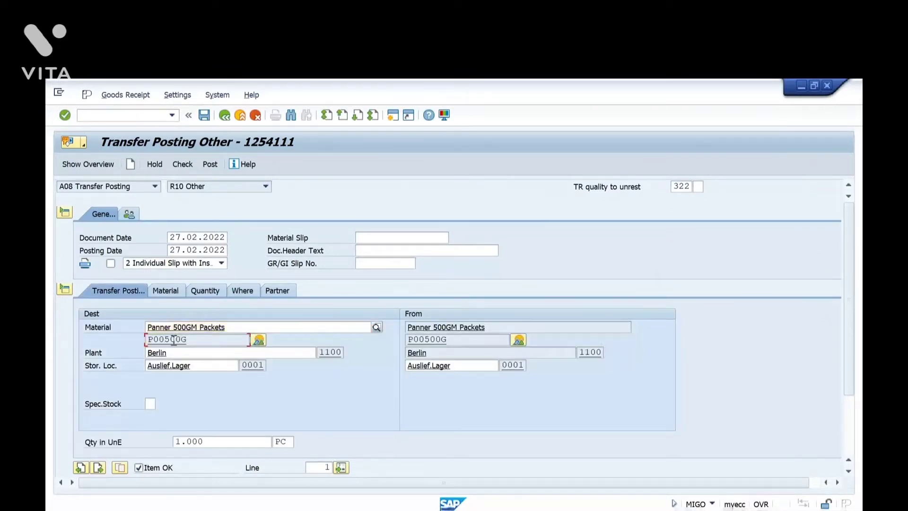
{"action": "left_click", "coordinate": [537, 187]}
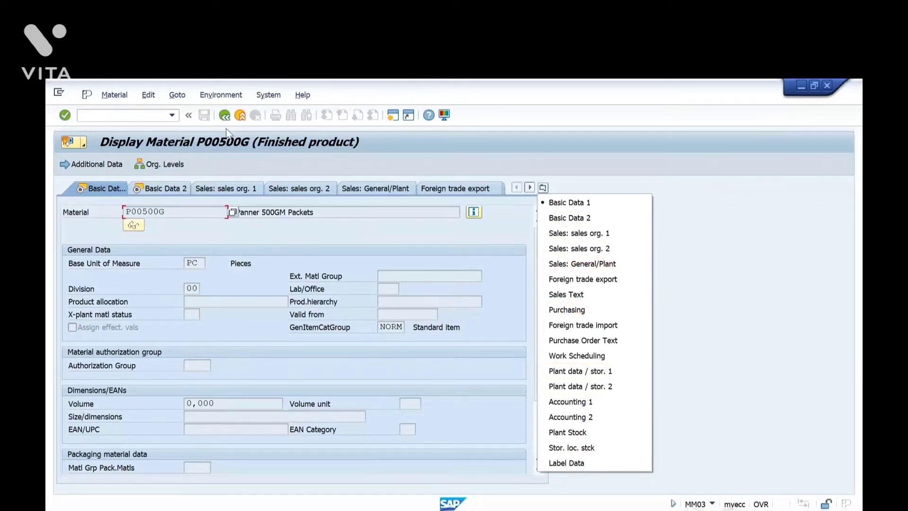
{"action": "left_click", "coordinate": [226, 116]}
{"action": "left_click", "coordinate": [225, 116]}
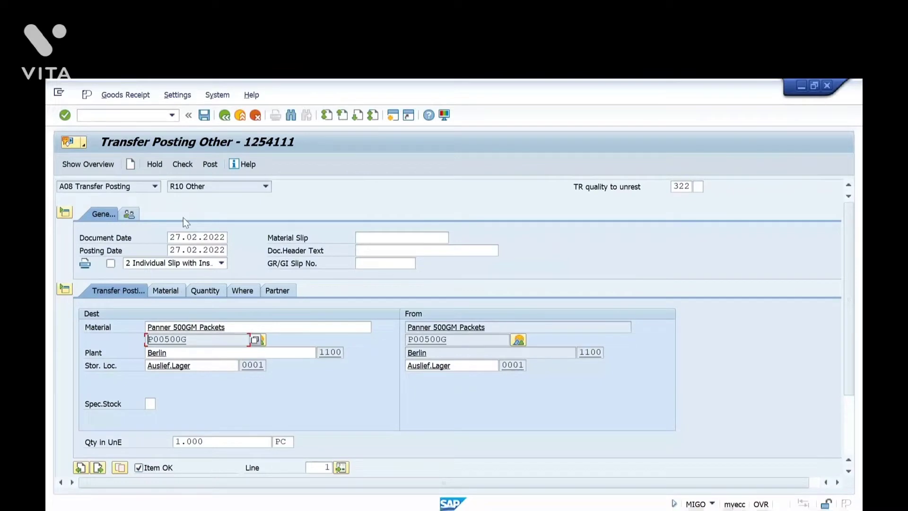
Check the transfer posting for errors and enter vendor 1000 as the item's partner.
{"action": "left_click", "coordinate": [174, 164]}
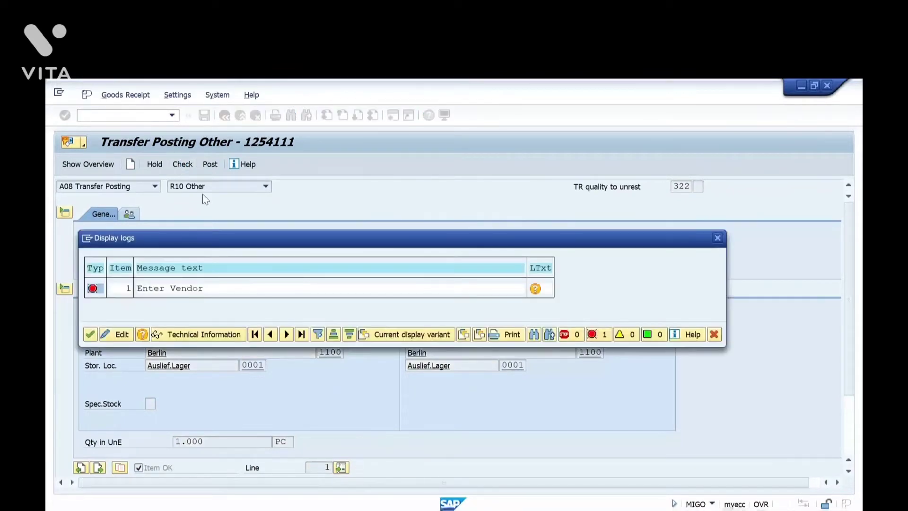
{"action": "key", "text": "Return"}
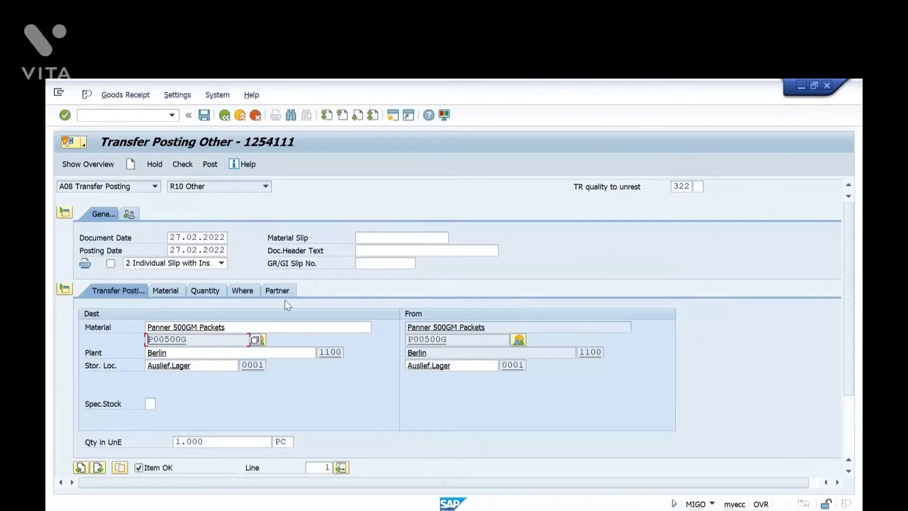
{"action": "left_click", "coordinate": [279, 291]}
{"action": "type", "text": "1000"}
{"action": "key", "text": "Return"}
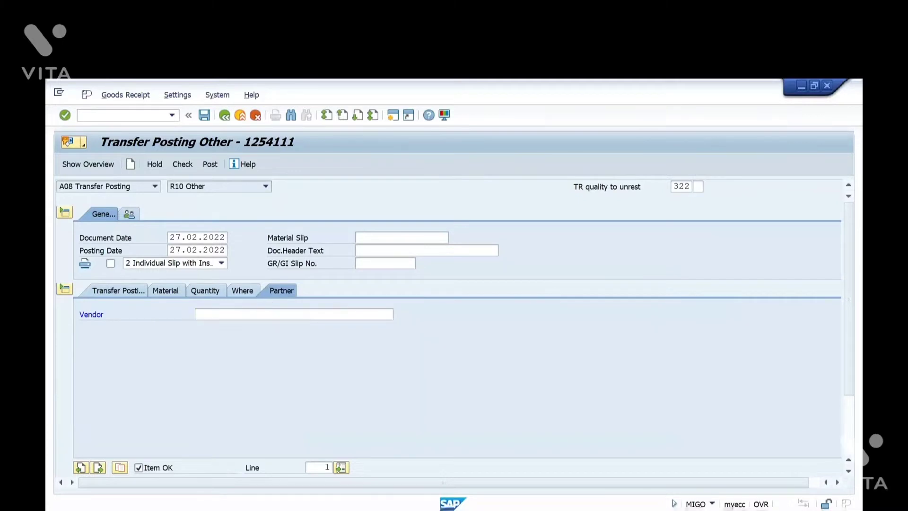
Check the completed transfer posting again and post it.
{"action": "left_click", "coordinate": [180, 166]}
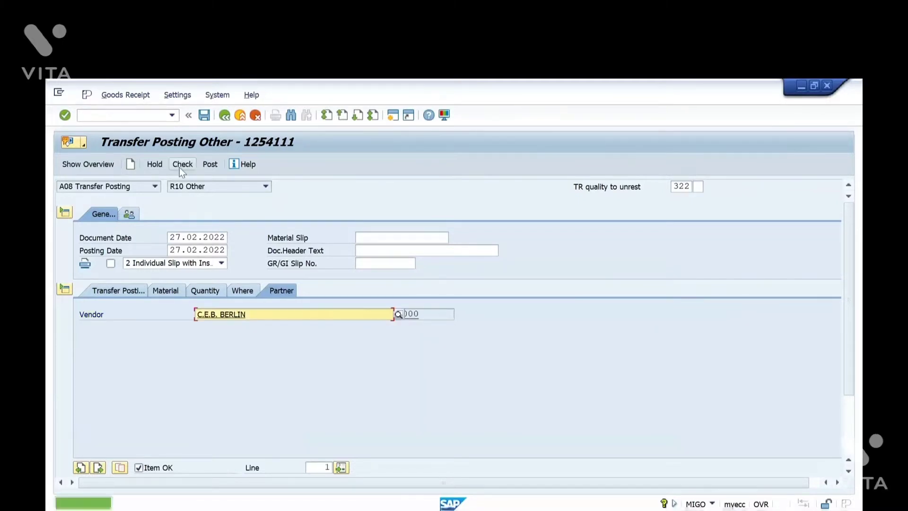
{"action": "left_click", "coordinate": [206, 163]}
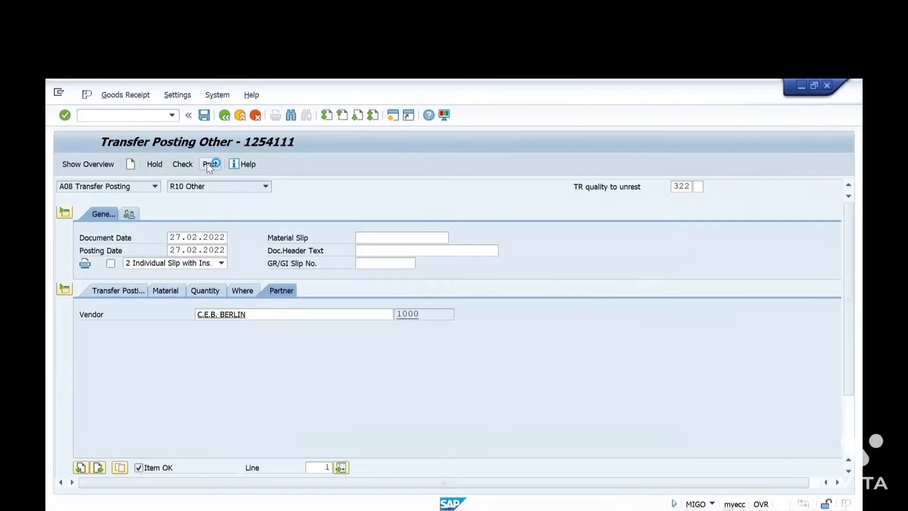
View the posted material document's document info and look up its FI documents.
{"action": "left_click", "coordinate": [164, 210]}
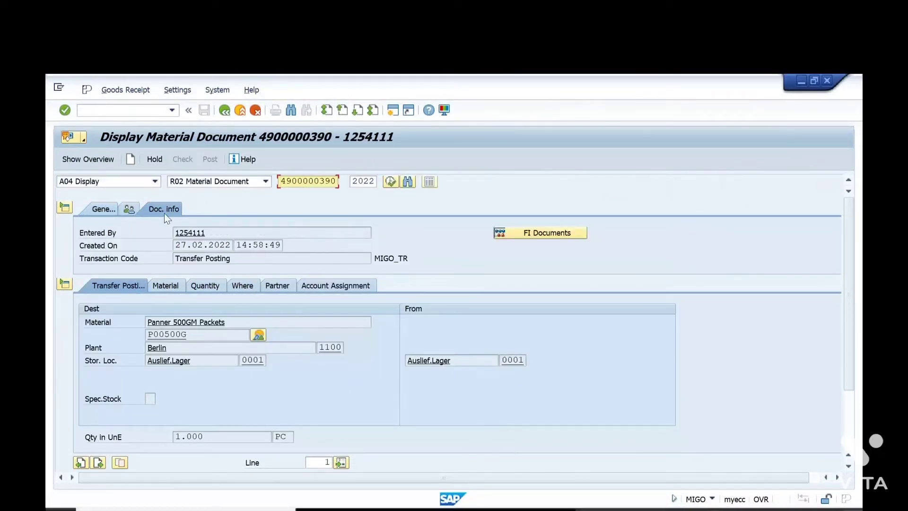
{"action": "left_click", "coordinate": [518, 233]}
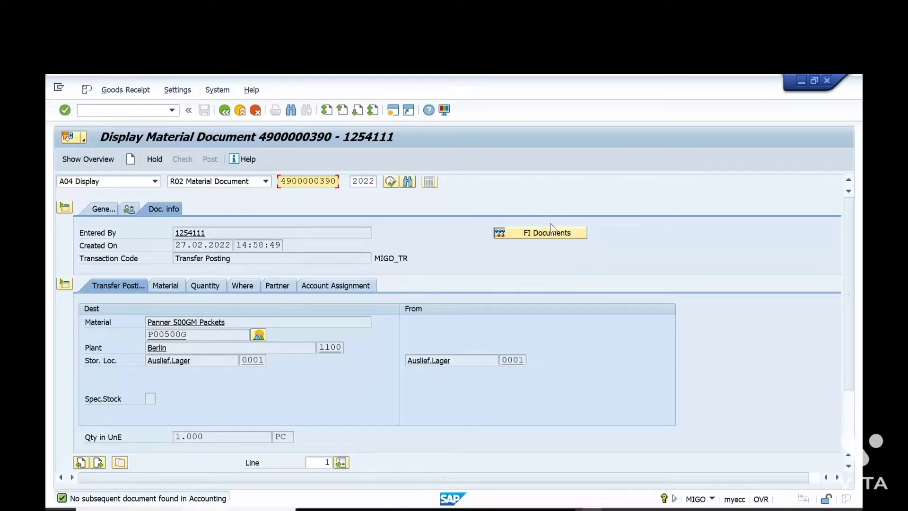
{"action": "left_click", "coordinate": [543, 236]}
Switch to the stock overview of P00500G, refresh it, and examine the unrestricted and quality inspection stock.
{"action": "key", "text": "alt+Tab"}
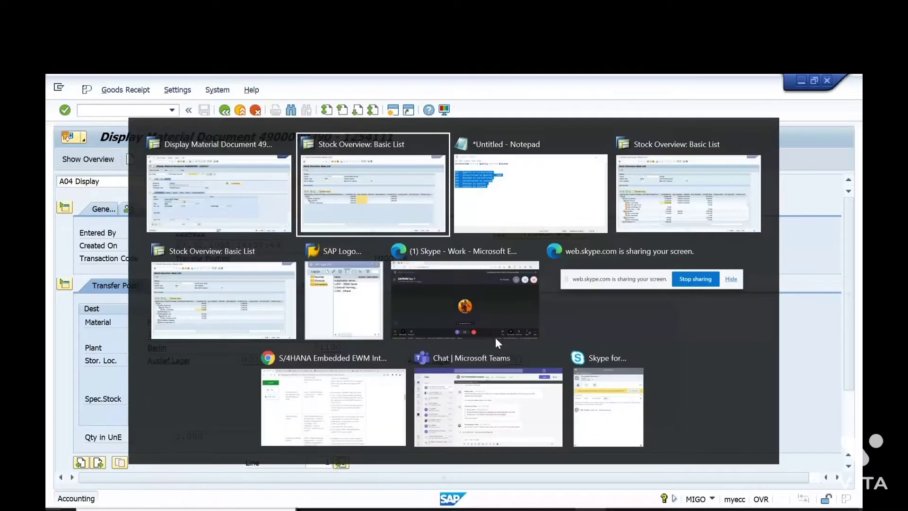
{"action": "left_click", "coordinate": [79, 160]}
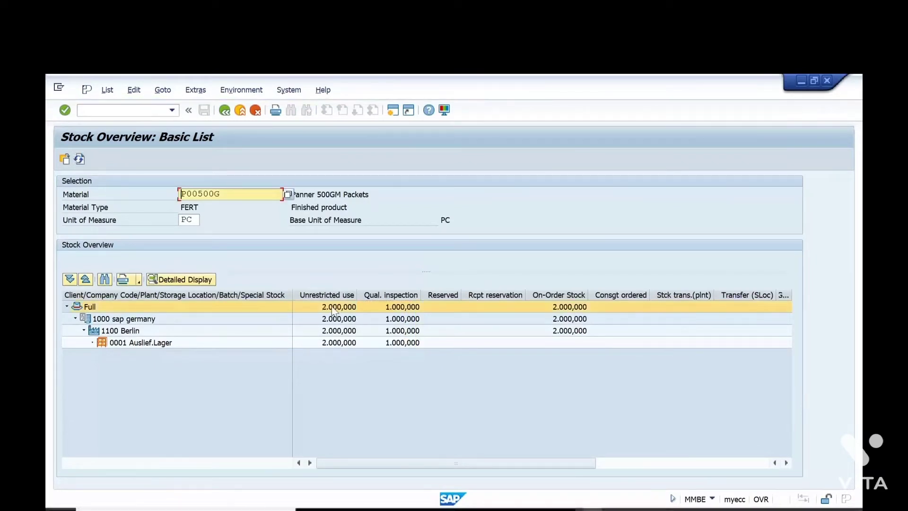
{"action": "left_click", "coordinate": [334, 297]}
{"action": "left_click", "coordinate": [400, 298]}
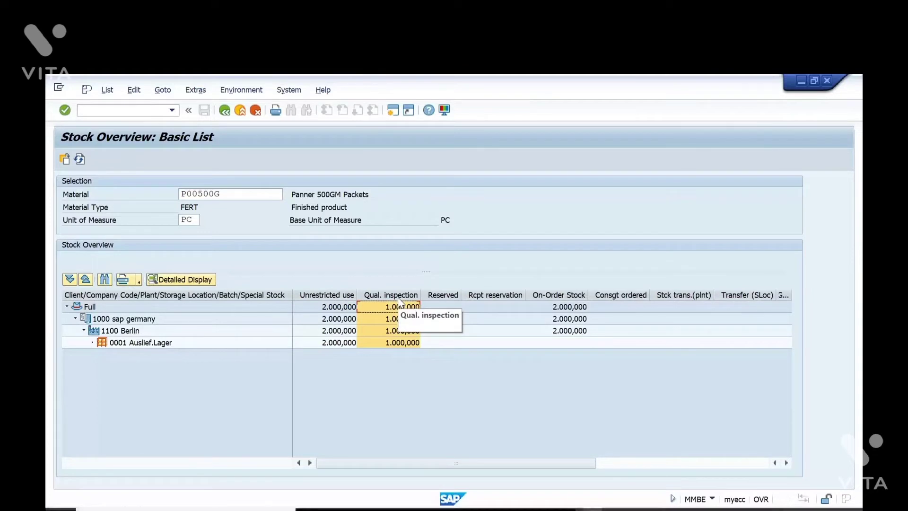
{"action": "left_click", "coordinate": [407, 341]}
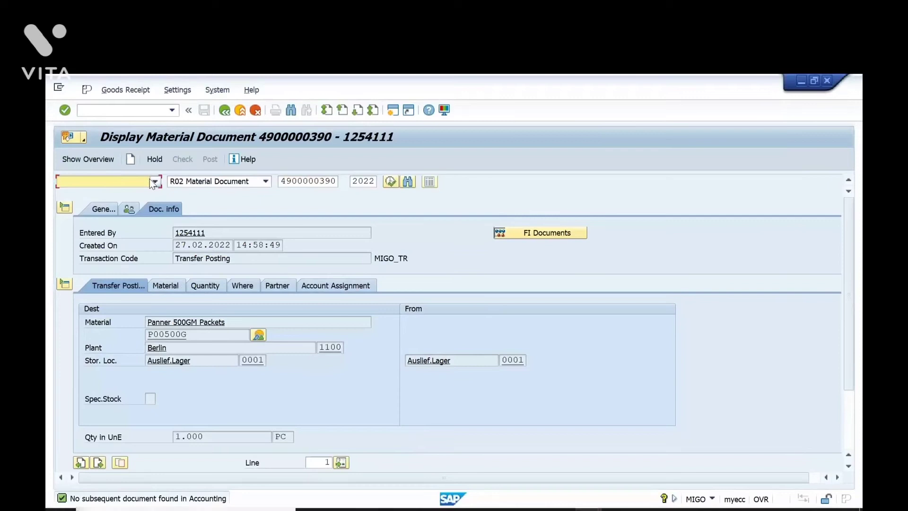
Start a new A08 Transfer Posting with movement type 321.
{"action": "left_click", "coordinate": [150, 179]}
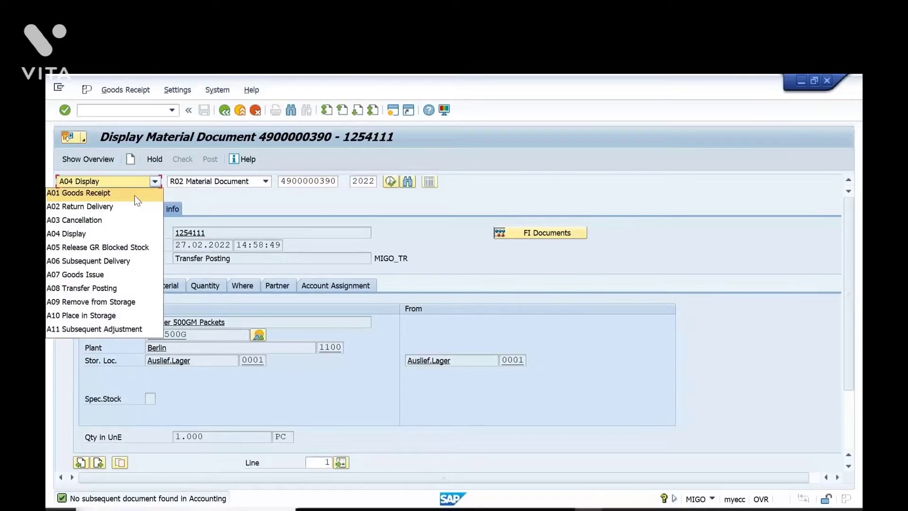
{"action": "left_click", "coordinate": [114, 288]}
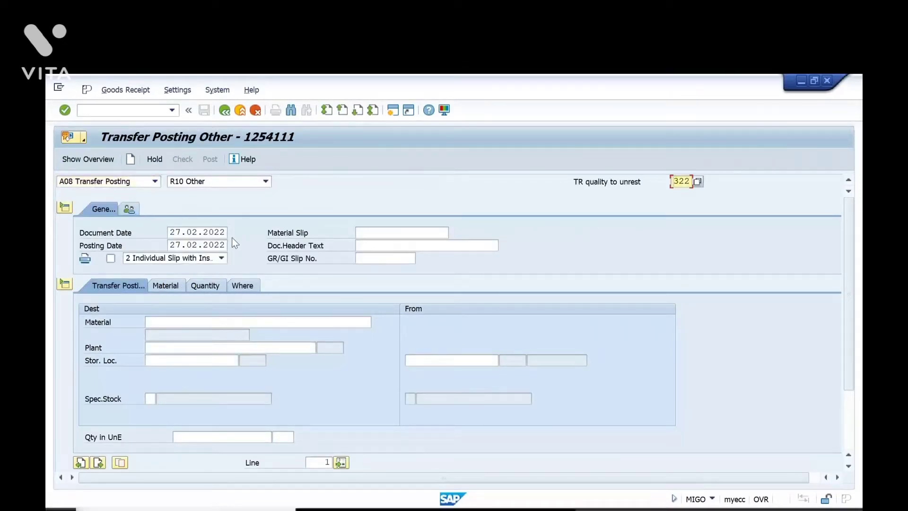
{"action": "type", "text": "1"}
{"action": "key", "text": "Return"}
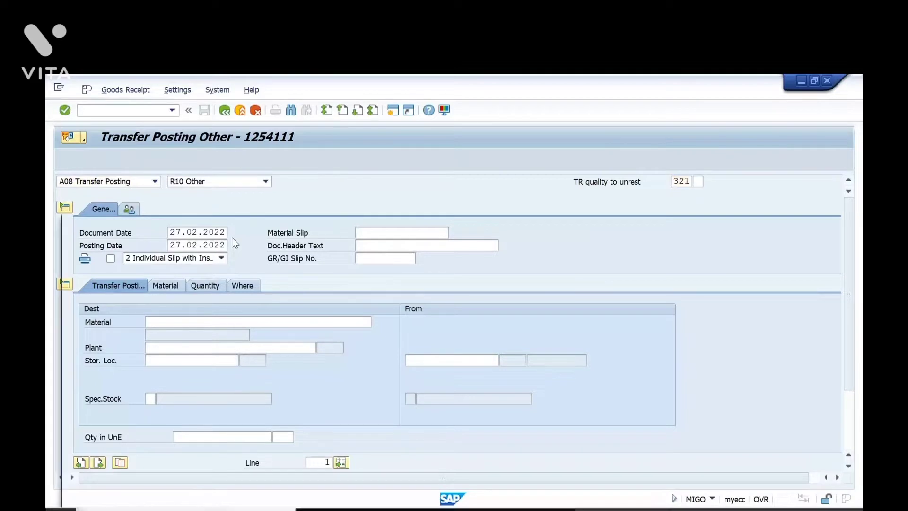
{"action": "key", "text": "Return"}
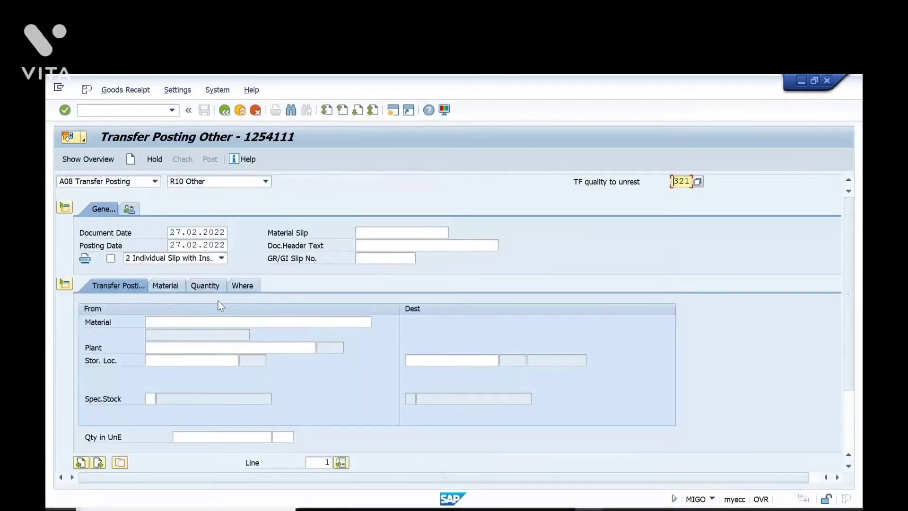
Enter material P00500G and plant 1100 as the source of the movement type 321 posting.
{"action": "left_click", "coordinate": [169, 321]}
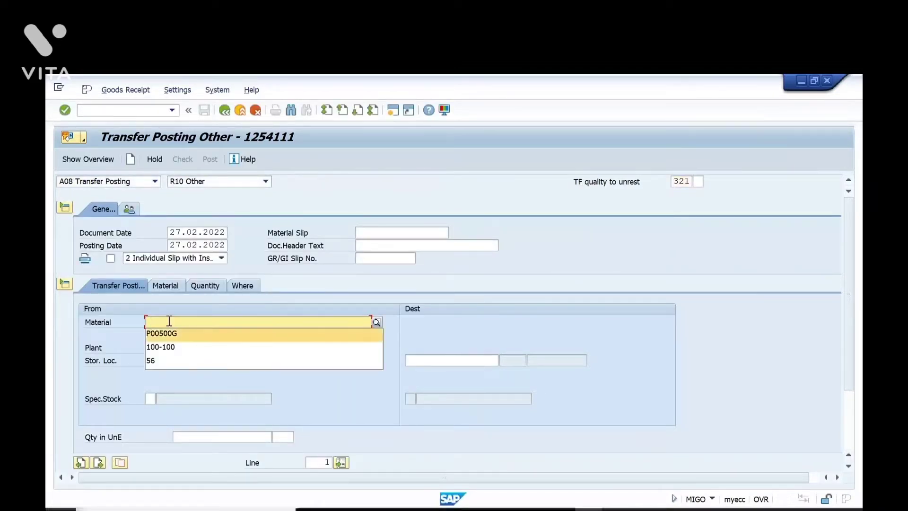
{"action": "key", "text": "Return"}
{"action": "key", "text": "Return"}
{"action": "left_click", "coordinate": [180, 356]}
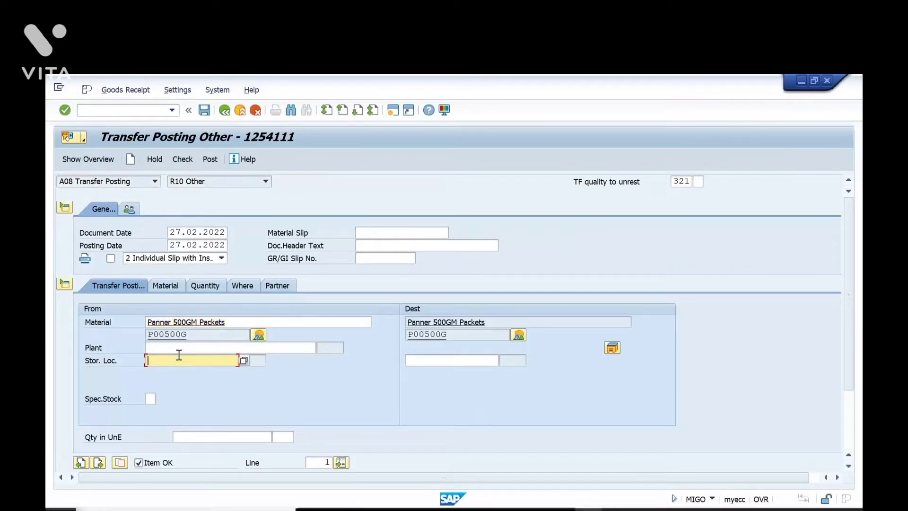
{"action": "left_click", "coordinate": [177, 353]}
{"action": "left_click", "coordinate": [178, 356]}
{"action": "key", "text": "Return"}
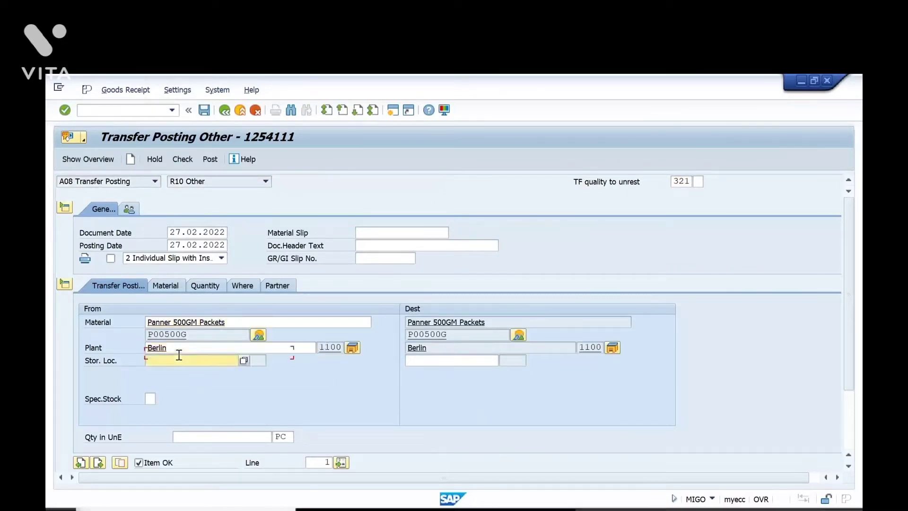
Set the source storage location to 0001 and the quantity to 500 PC, consulting the quality inspection stock in the stock overview.
{"action": "type", "text": "0001"}
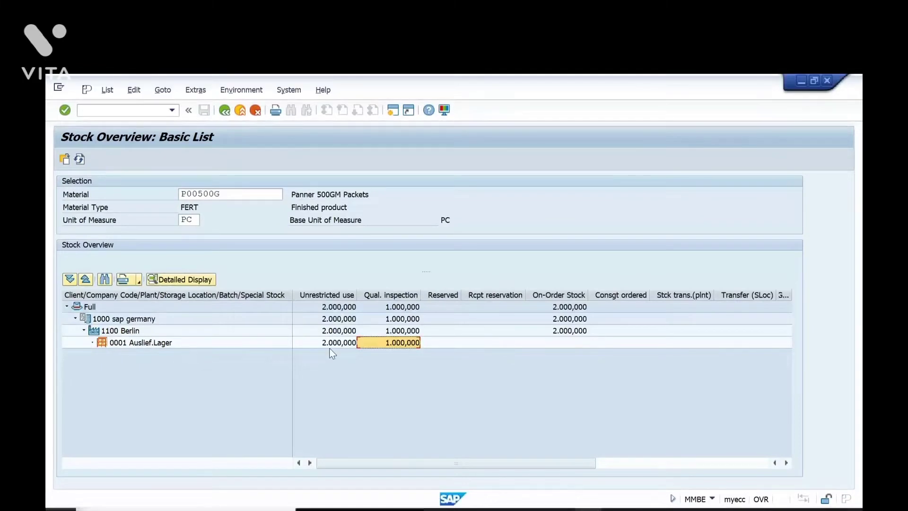
{"action": "left_click", "coordinate": [395, 334]}
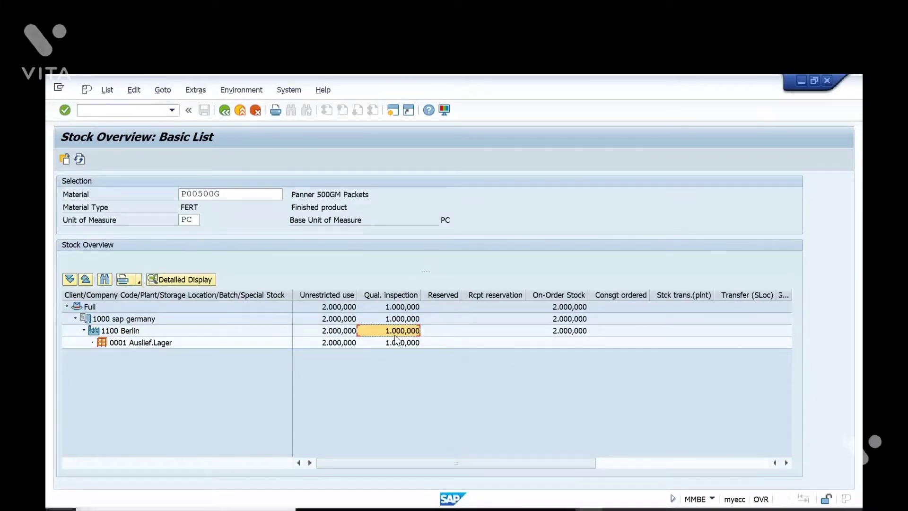
{"action": "key", "text": "alt+Tab"}
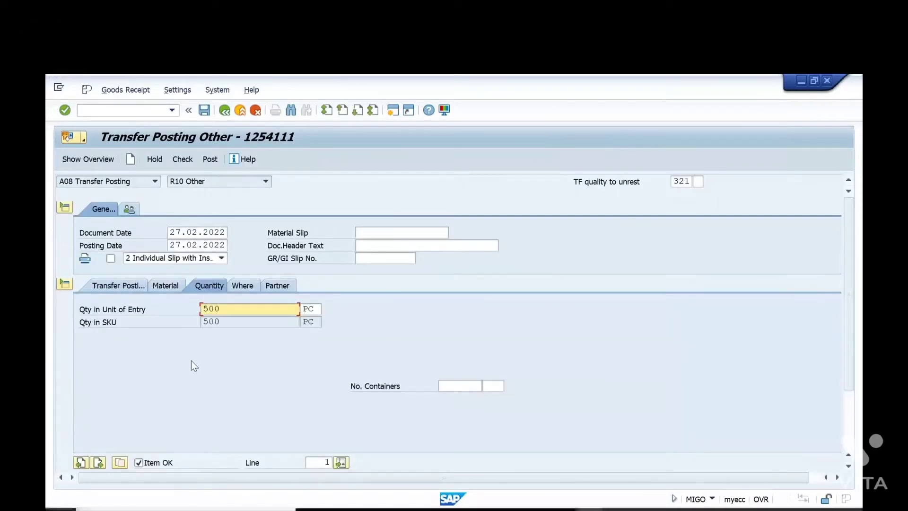
{"action": "left_click", "coordinate": [171, 286]}
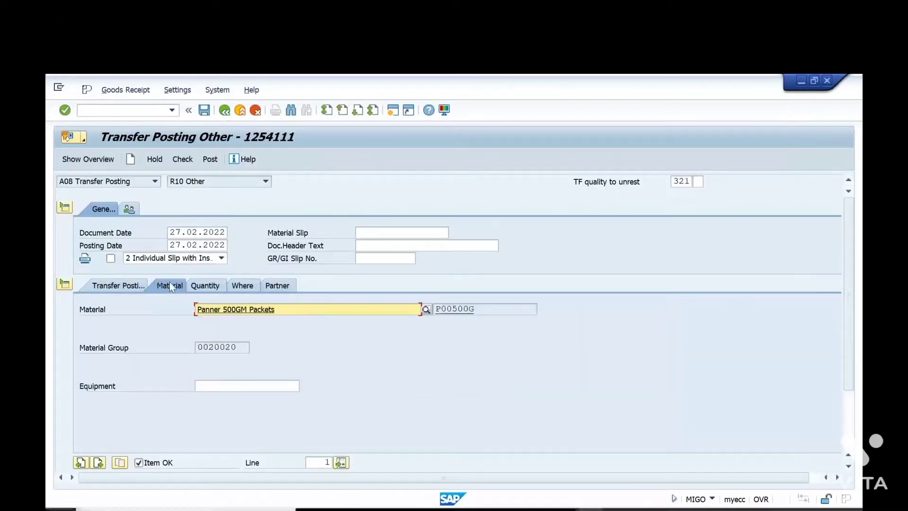
Review the item's movement type text and vendor details, and compare them with the movement type 321 line in the Notepad list.
{"action": "left_click", "coordinate": [243, 285]}
{"action": "left_click_drag", "start_coordinate": [325, 312], "coordinate": [274, 314]}
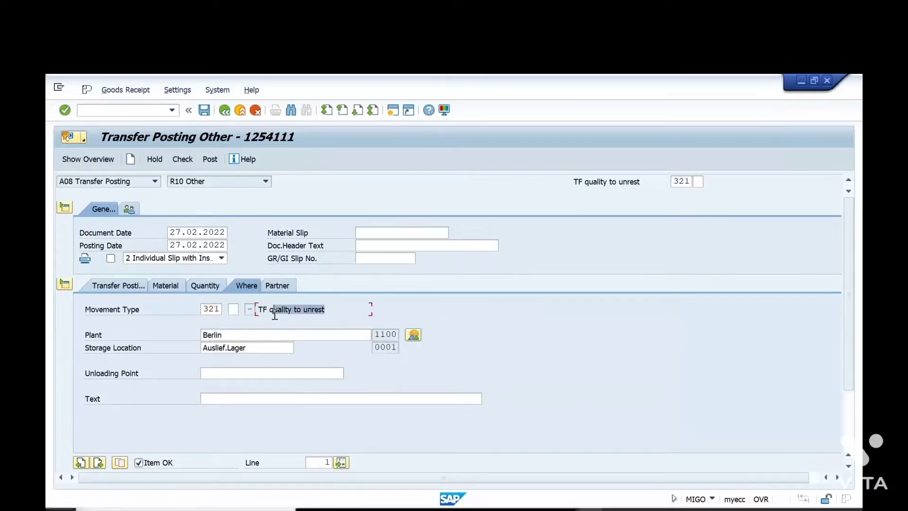
{"action": "left_click", "coordinate": [182, 159]}
{"action": "key", "text": "alt+Tab"}
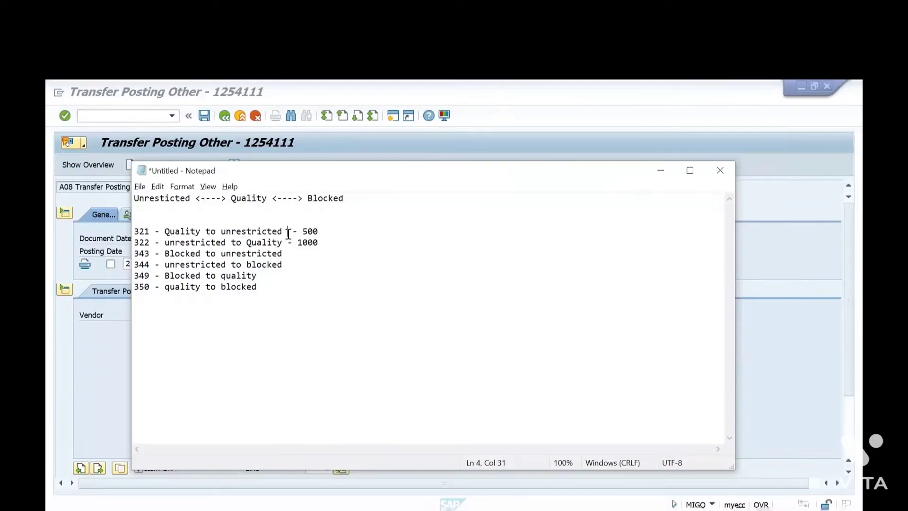
{"action": "left_click_drag", "start_coordinate": [288, 234], "coordinate": [181, 232]}
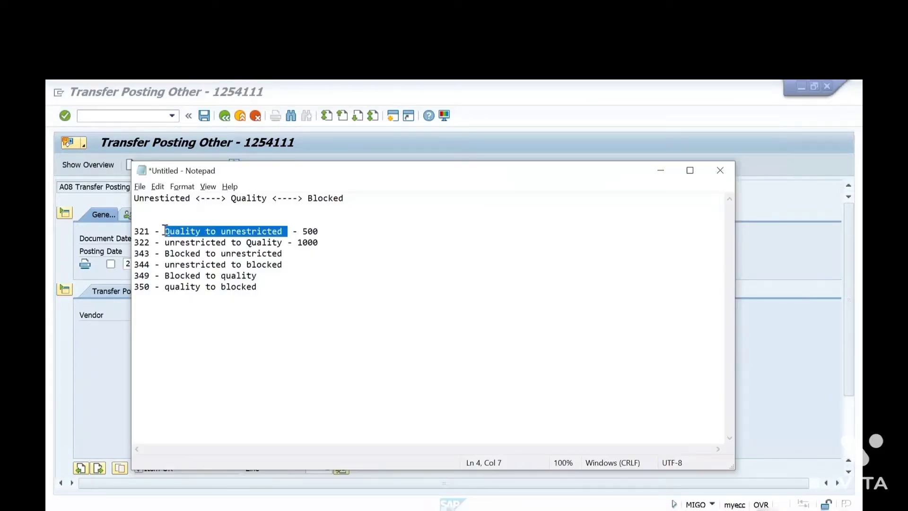
{"action": "key", "text": "alt+Tab"}
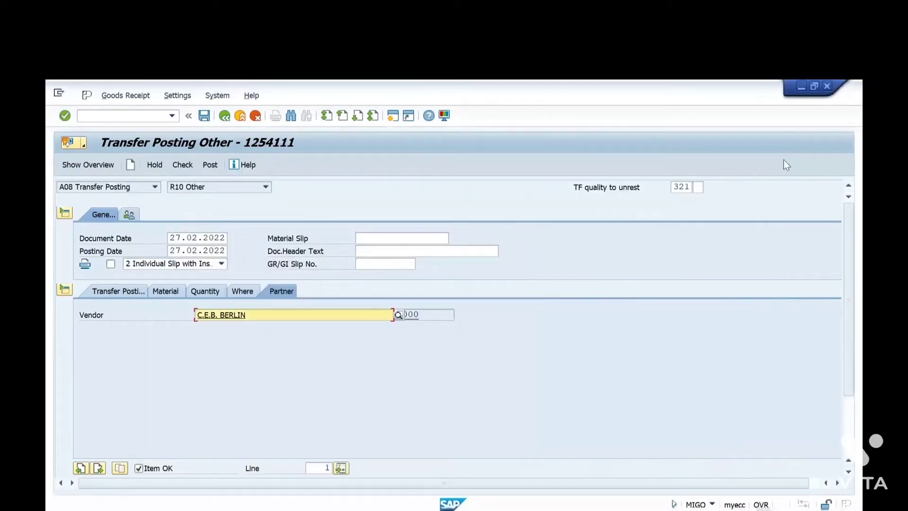
Check the movement type 321 transfer posting for errors and post it.
{"action": "left_click", "coordinate": [678, 188]}
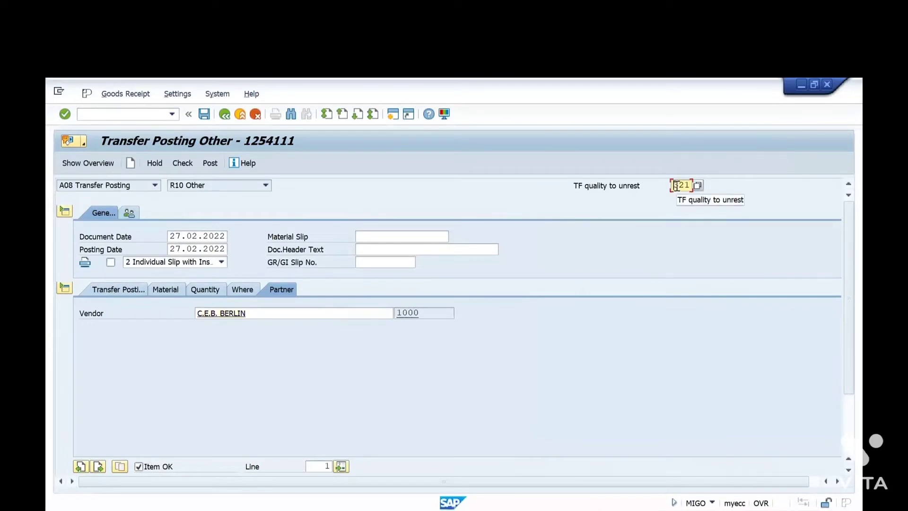
{"action": "left_click", "coordinate": [184, 163]}
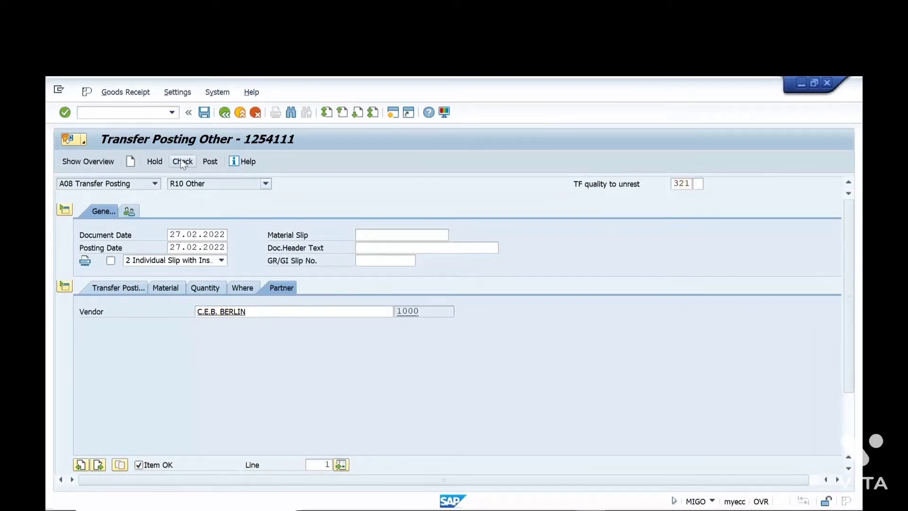
{"action": "left_click", "coordinate": [209, 163]}
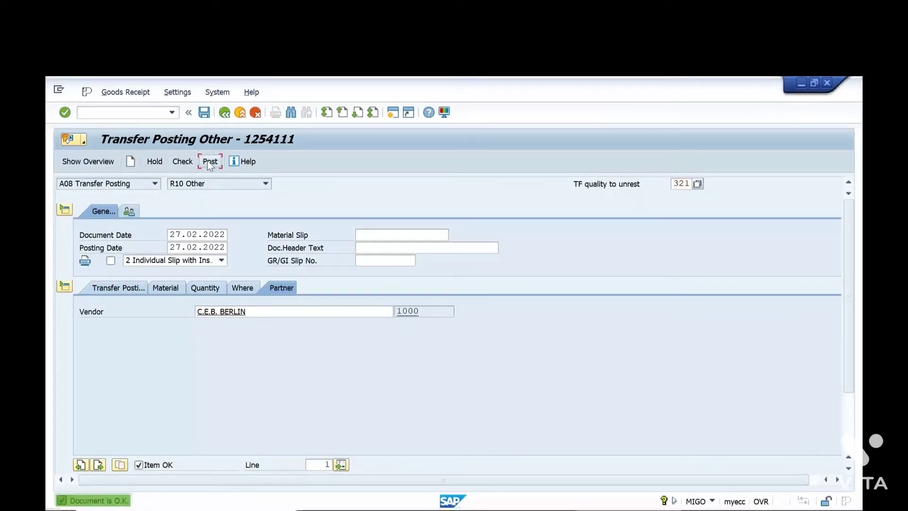
Display the material document just posted using the A04 Display action.
{"action": "left_click", "coordinate": [155, 185]}
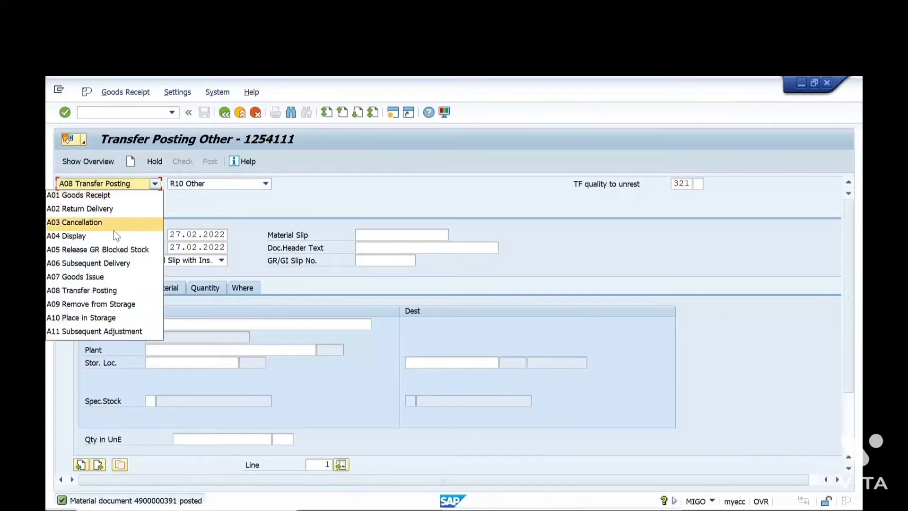
{"action": "left_click", "coordinate": [118, 223]}
{"action": "left_click", "coordinate": [138, 185]}
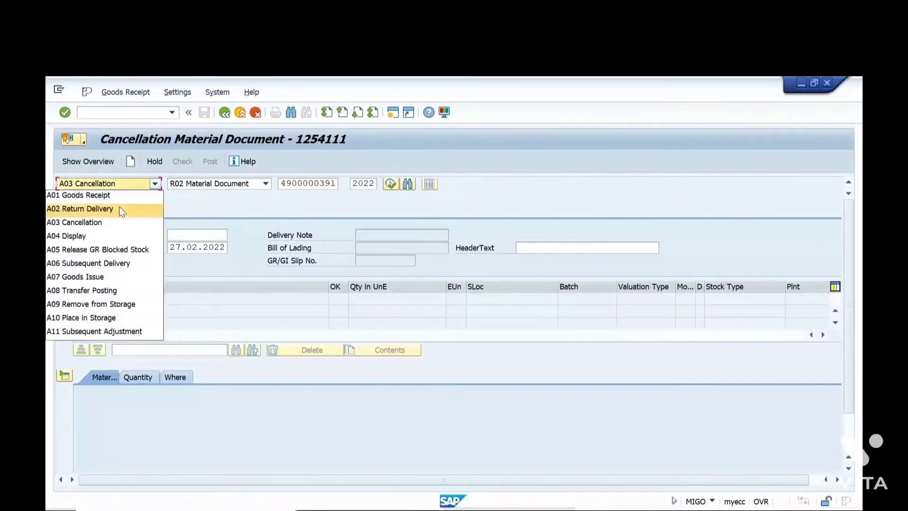
{"action": "left_click", "coordinate": [105, 232]}
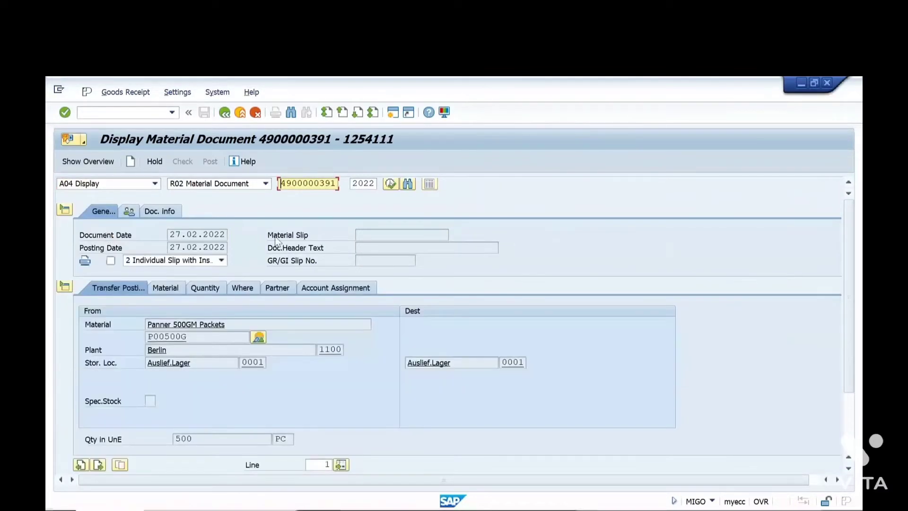
Switch to the stock overview of P00500G, refresh it, and compare the quality inspection and unrestricted stock at storage location 0001.
{"action": "key", "text": "alt+Tab"}
{"action": "key", "text": "alt+Tab"}
{"action": "key", "text": "alt+Tab"}
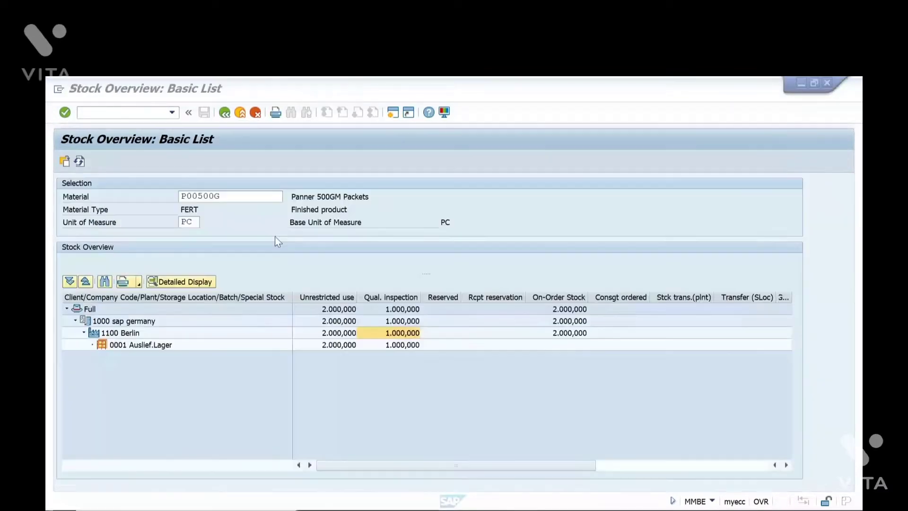
{"action": "left_click", "coordinate": [79, 162]}
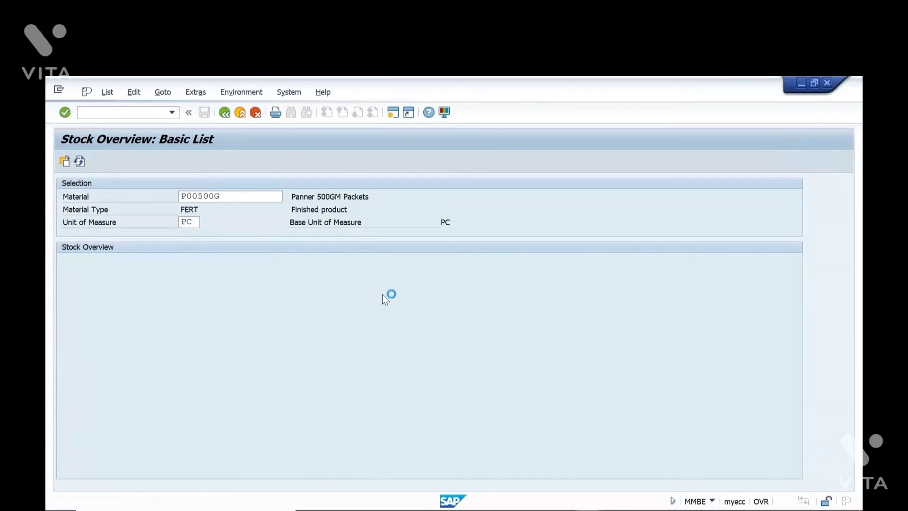
{"action": "left_click", "coordinate": [402, 303]}
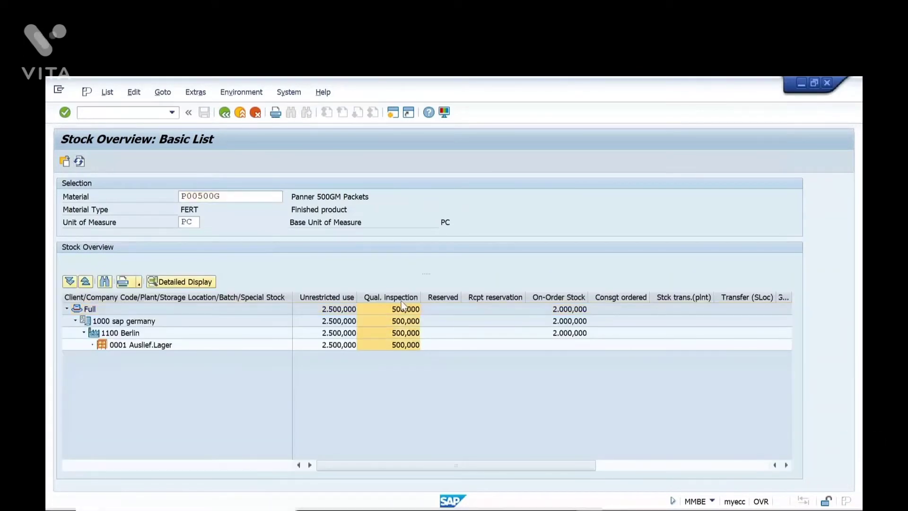
{"action": "left_click", "coordinate": [333, 304]}
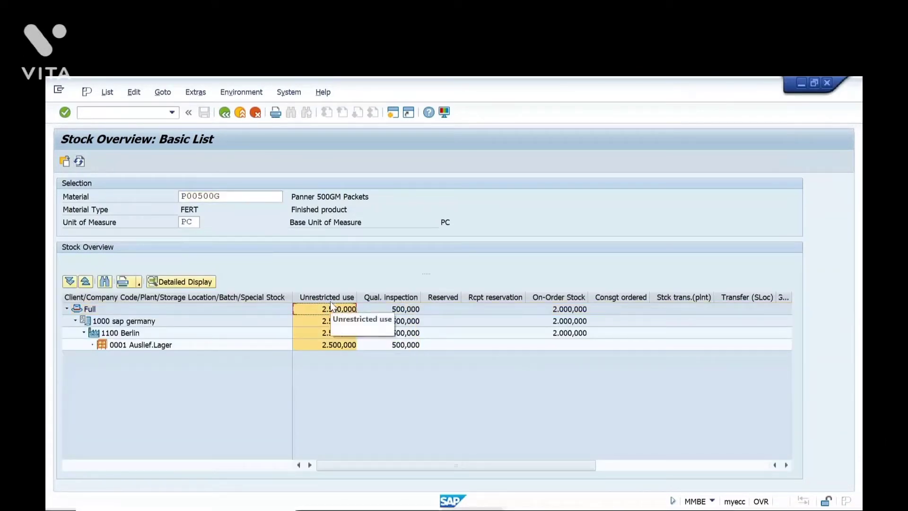
{"action": "left_click", "coordinate": [355, 346]}
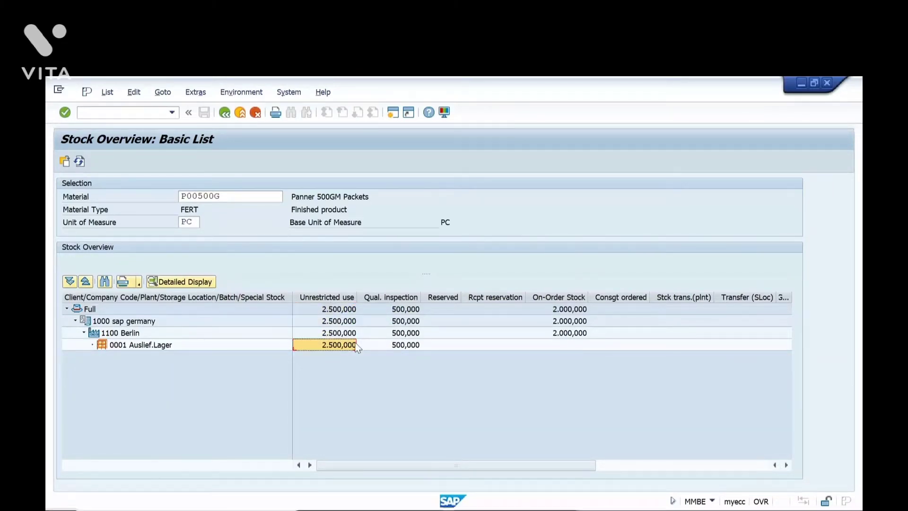
Return to the material document display and start a new A08 Transfer Posting.
{"action": "key", "text": "alt+Tab"}
{"action": "key", "text": "alt+Tab"}
{"action": "left_click", "coordinate": [183, 199]}
{"action": "left_click", "coordinate": [149, 182]}
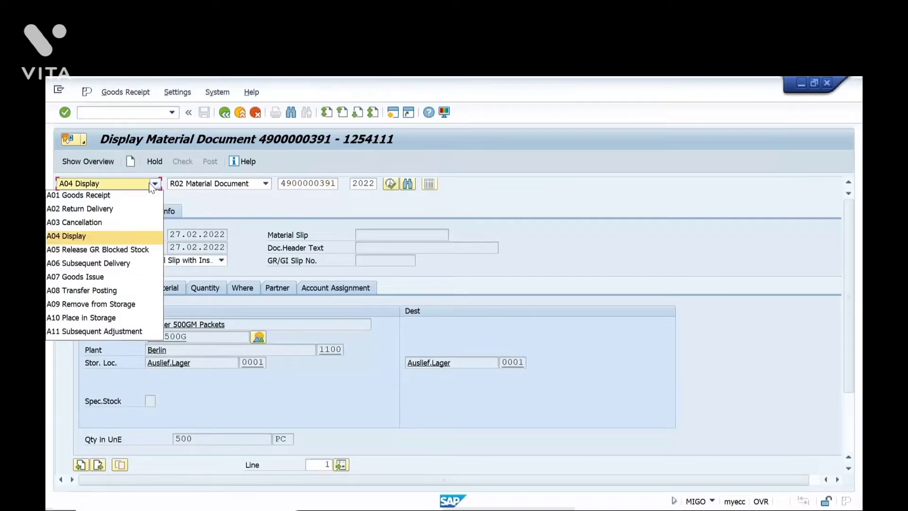
{"action": "left_click", "coordinate": [129, 295]}
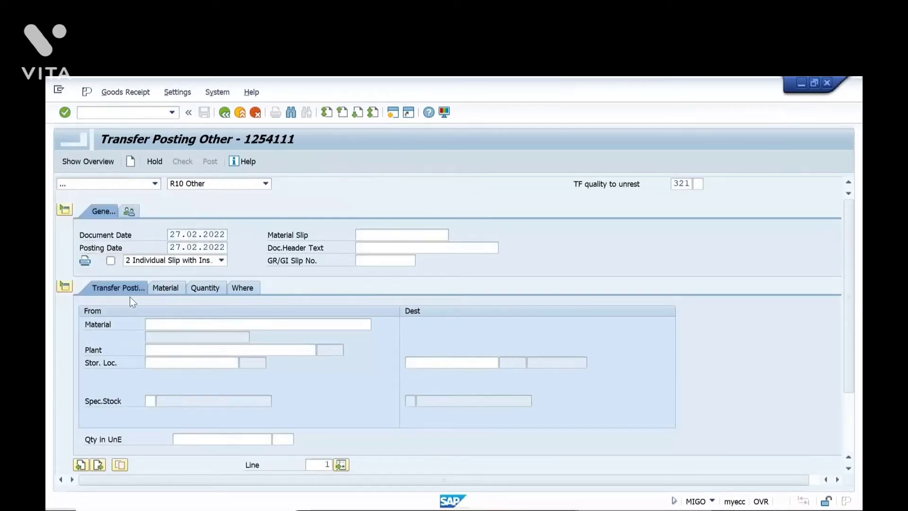
In the stock overview, move the Blocked column to directly after the Reserved column, near the quality inspection stock.
{"action": "key", "text": "alt+Tab"}
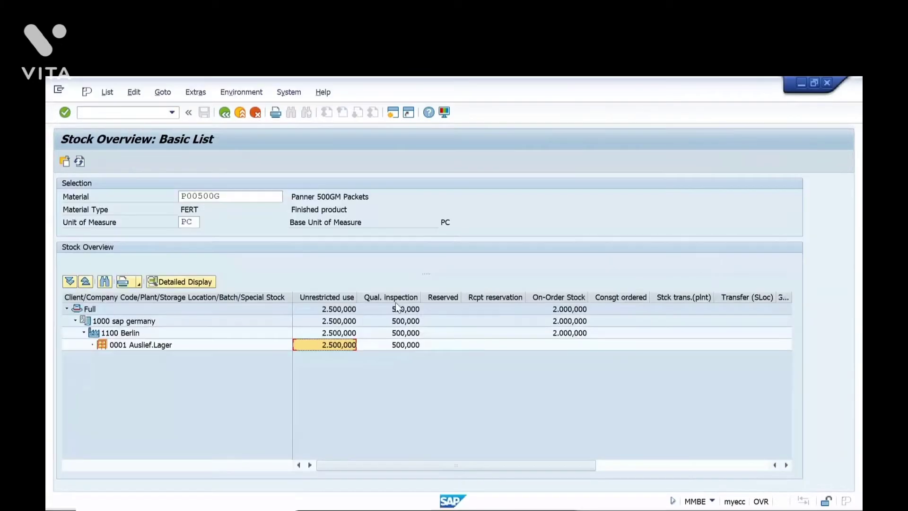
{"action": "left_click", "coordinate": [395, 299]}
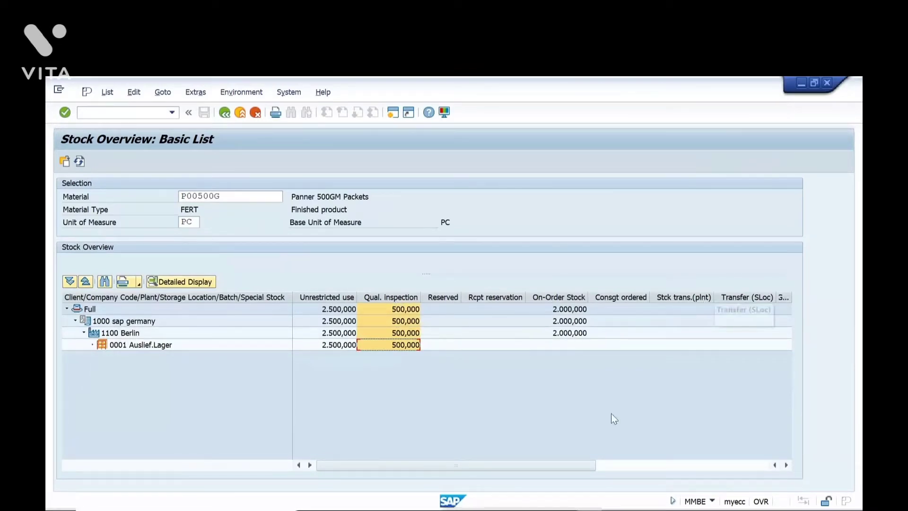
{"action": "left_click_drag", "start_coordinate": [584, 466], "coordinate": [762, 462]}
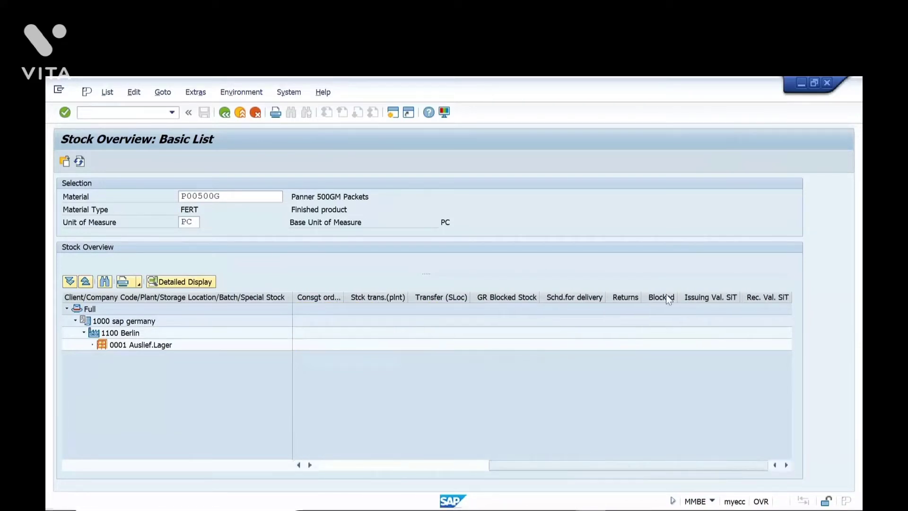
{"action": "left_click_drag", "start_coordinate": [669, 300], "coordinate": [298, 299]}
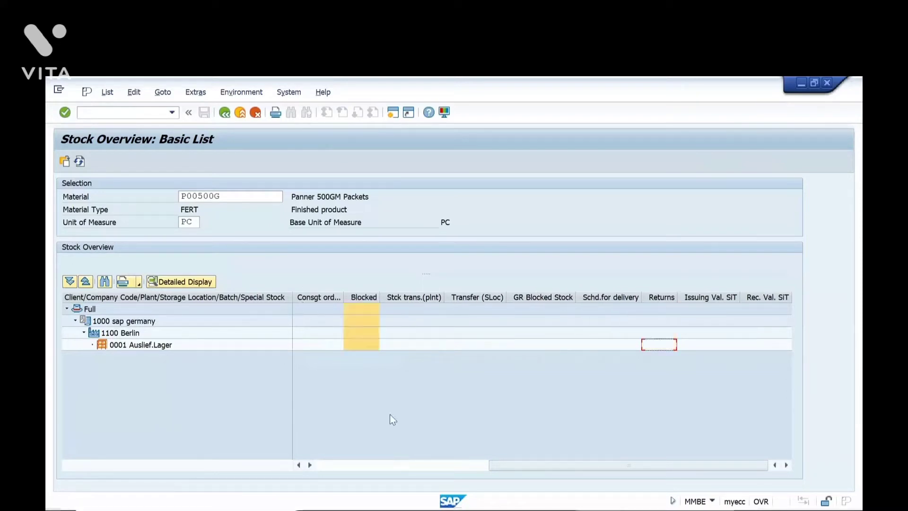
{"action": "left_click", "coordinate": [331, 466]}
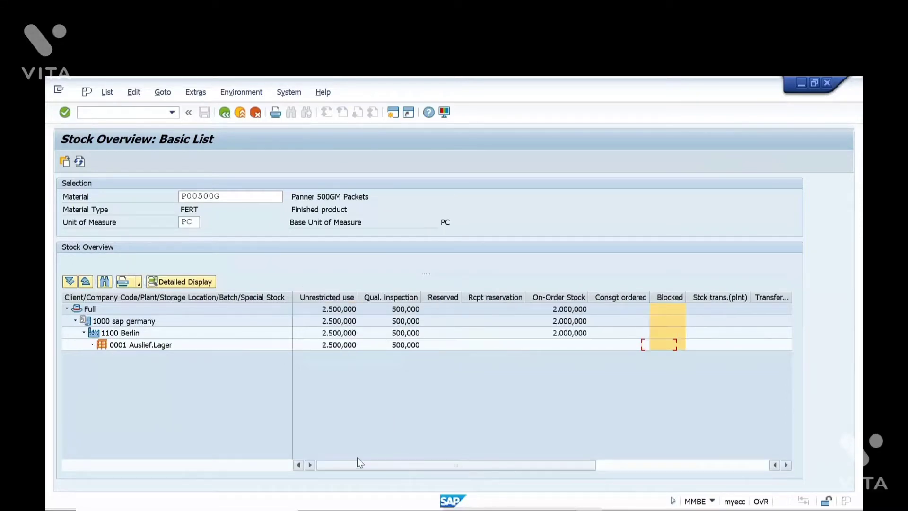
{"action": "left_click", "coordinate": [670, 308]}
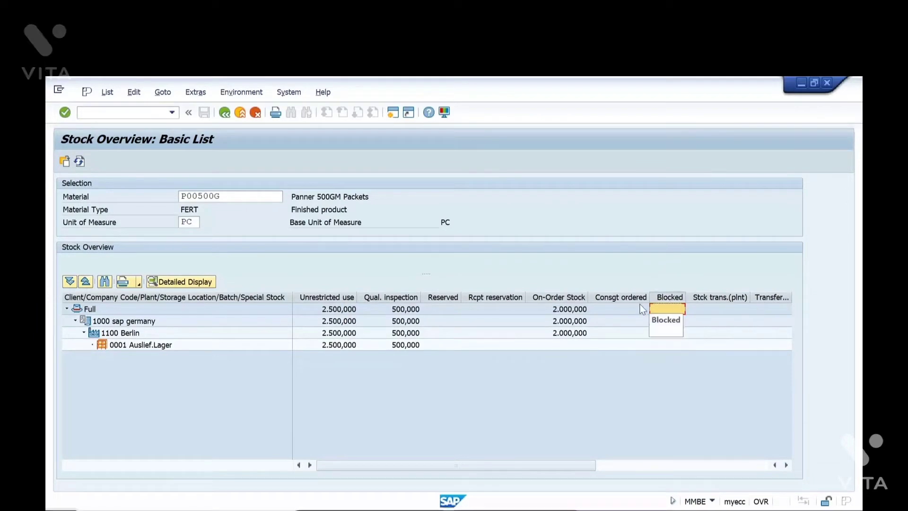
{"action": "left_click_drag", "start_coordinate": [665, 307], "coordinate": [454, 301]}
{"action": "left_click", "coordinate": [472, 333]}
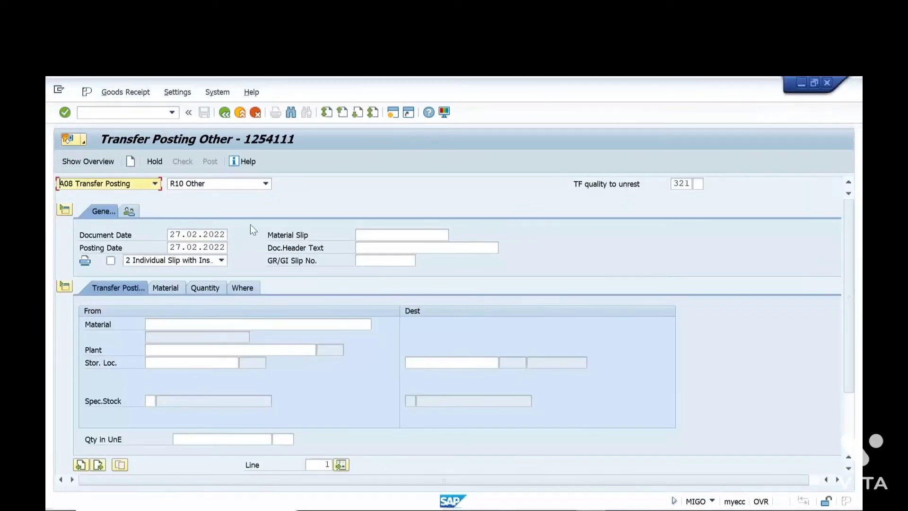
Consult the movement type list in Notepad and set the transfer posting's movement type to 350.
{"action": "key", "text": "Tab"}
{"action": "key", "text": "Tab"}
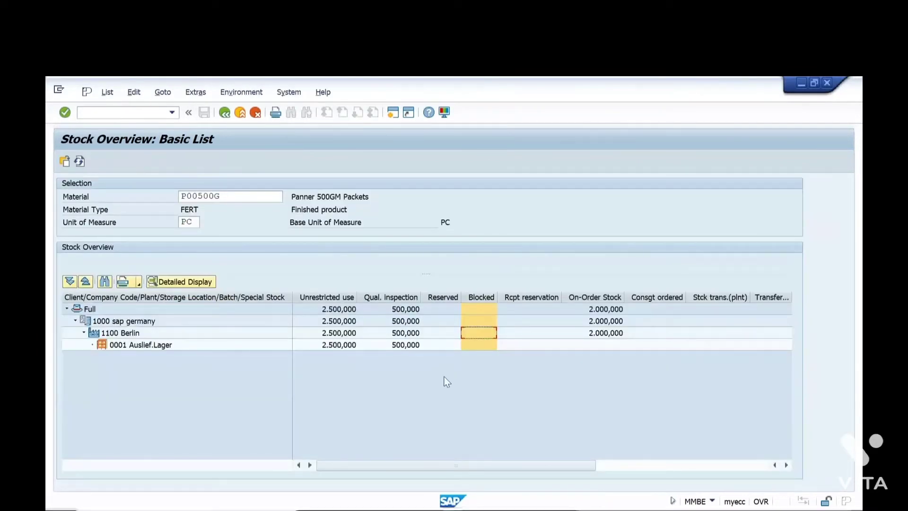
{"action": "key", "text": "alt+Tab"}
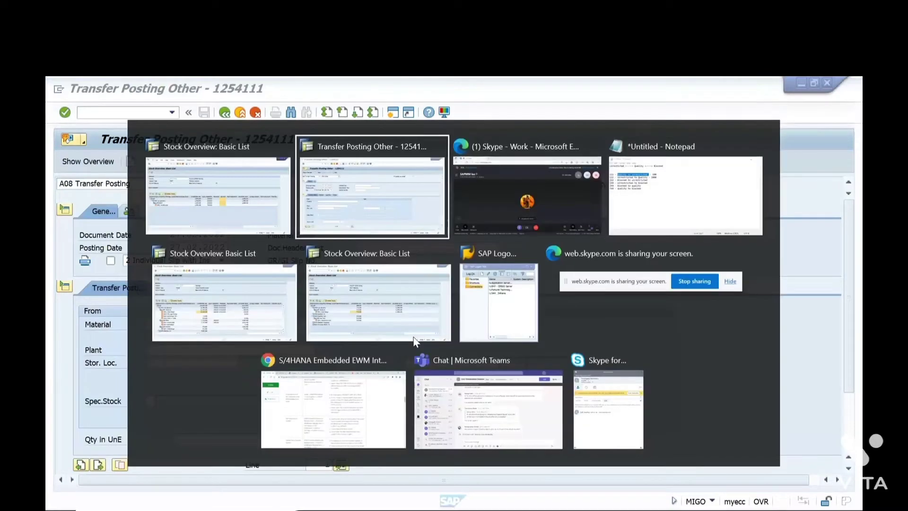
{"action": "key", "text": "Tab"}
{"action": "key", "text": "Tab"}
{"action": "left_click", "coordinate": [253, 261]}
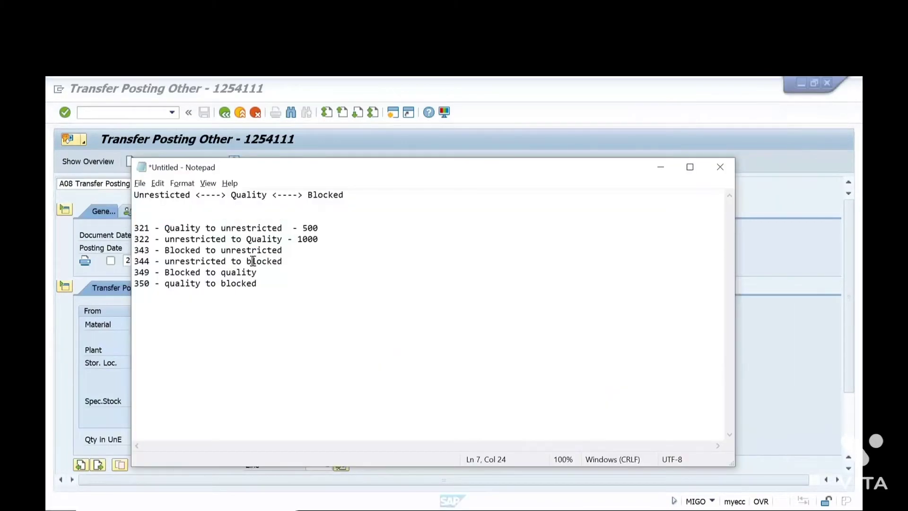
{"action": "key", "text": "Return"}
{"action": "key", "text": "BackSpace"}
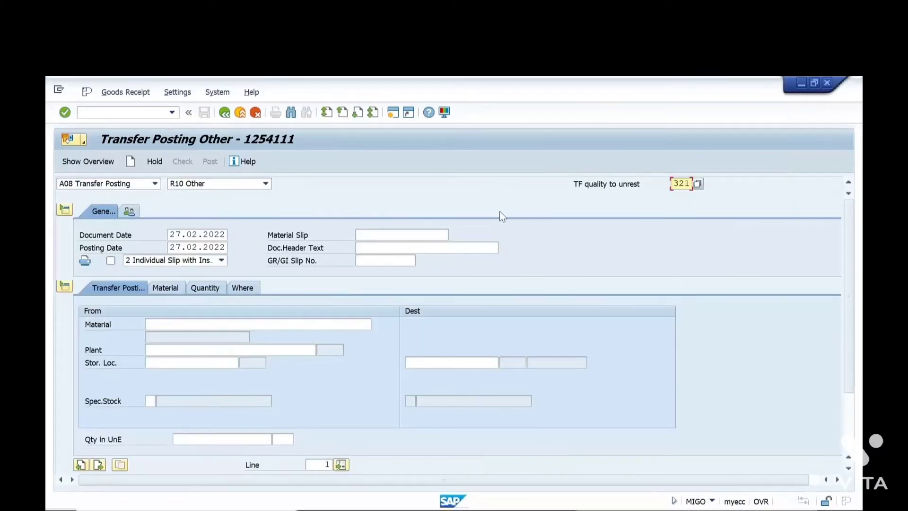
{"action": "type", "text": "350"}
{"action": "key", "text": "Return"}
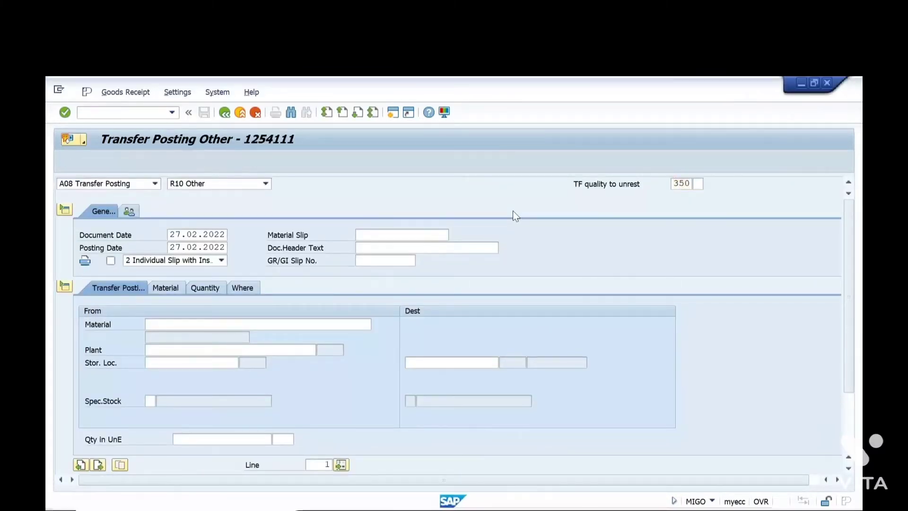
{"action": "key", "text": "Return"}
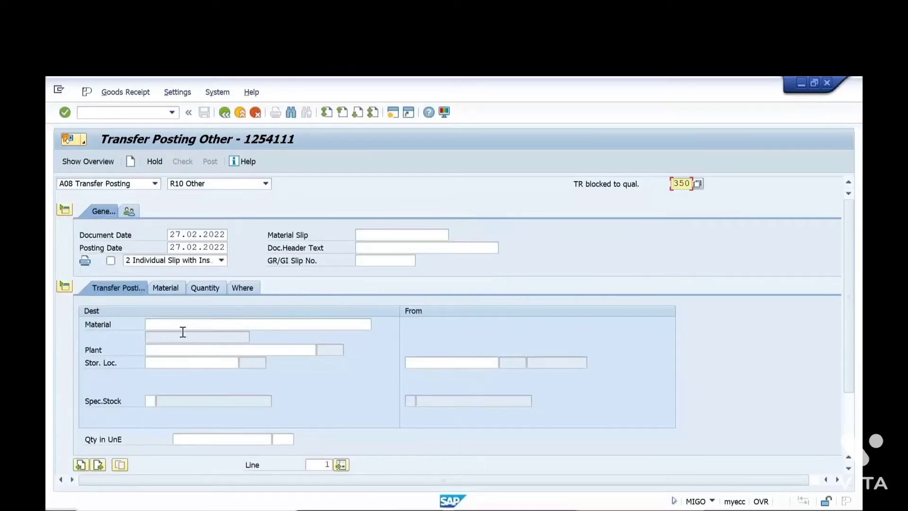
Enter material P00500G and plant 1100 as the destination of the movement type 350 posting.
{"action": "left_click", "coordinate": [183, 327]}
{"action": "left_click", "coordinate": [183, 334]}
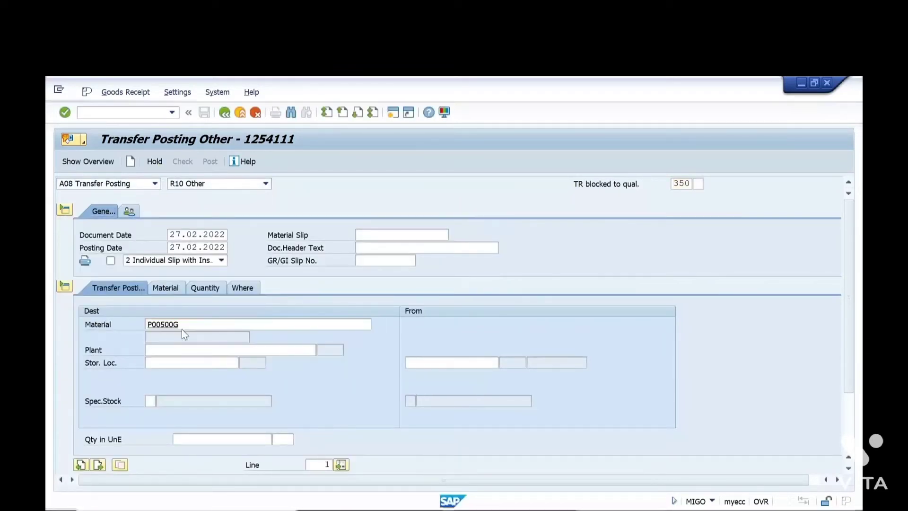
{"action": "key", "text": "Return"}
{"action": "left_click", "coordinate": [181, 349]}
{"action": "type", "text": "1100"}
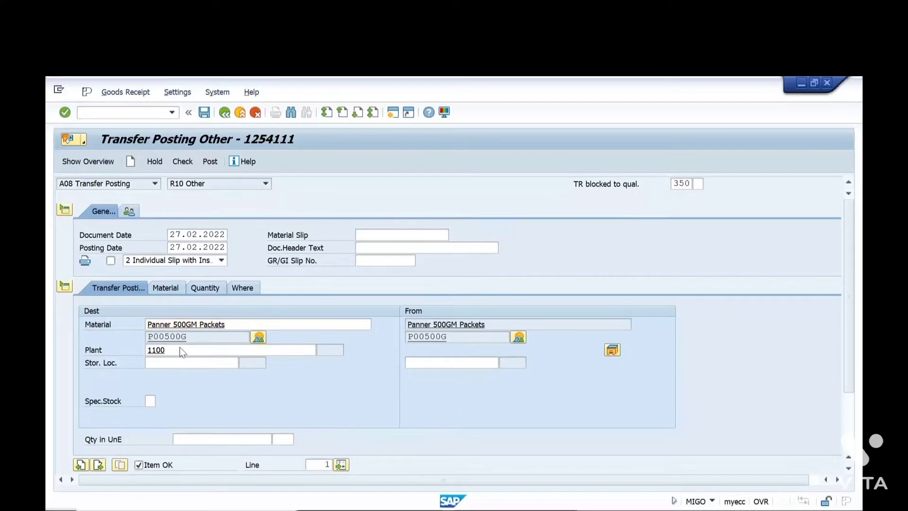
{"action": "key", "text": "Return"}
Set the destination storage location to 0001 and the quantity to 500 PC.
{"action": "key", "text": "Tab"}
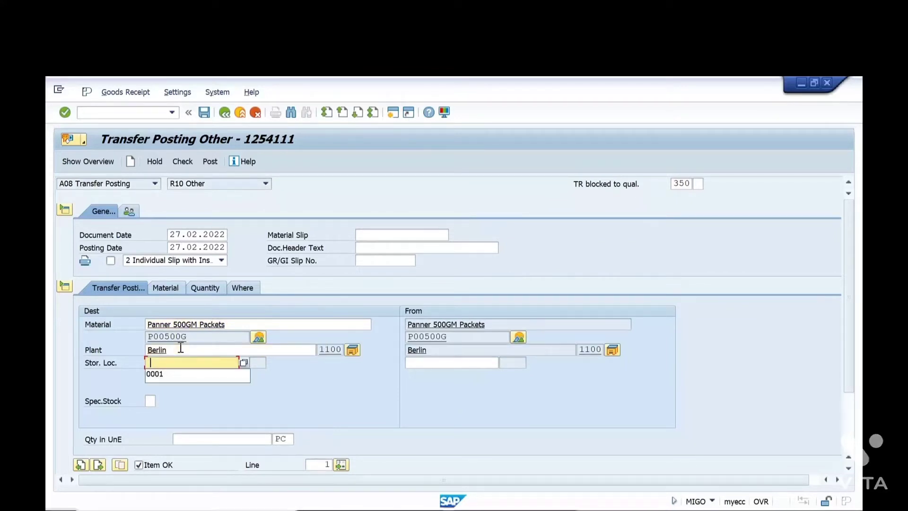
{"action": "left_click", "coordinate": [188, 374]}
{"action": "key", "text": "Return"}
{"action": "left_click", "coordinate": [204, 435]}
{"action": "type", "text": "5"}
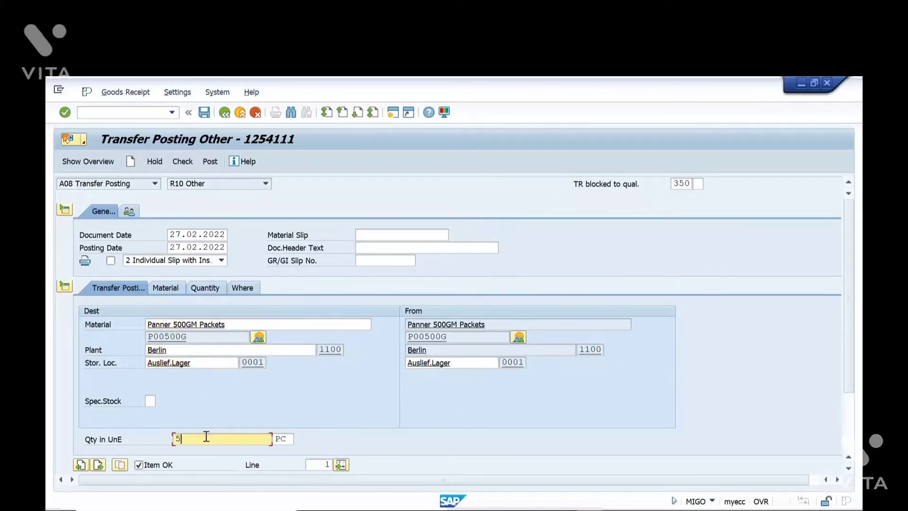
{"action": "type", "text": "00"}
{"action": "key", "text": "Return"}
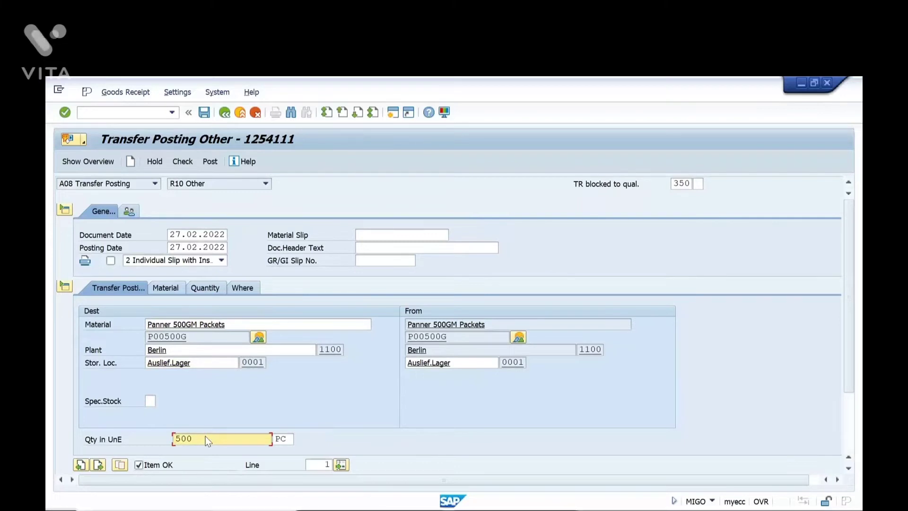
Set the quantity of the movement type 350 transfer posting to 250 PC.
{"action": "left_click", "coordinate": [200, 438]}
{"action": "key", "text": "BackSpace"}
{"action": "key", "text": "BackSpace"}
{"action": "key", "text": "BackSpace"}
{"action": "type", "text": "250"}
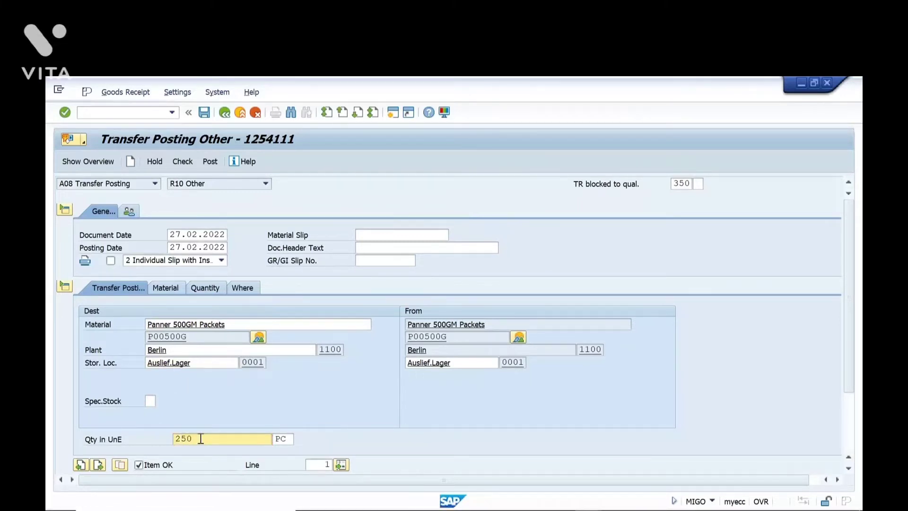
Switch to Notepad and note the quantity 250 beside the movement type 350 entry.
{"action": "key", "text": "alt+Tab"}
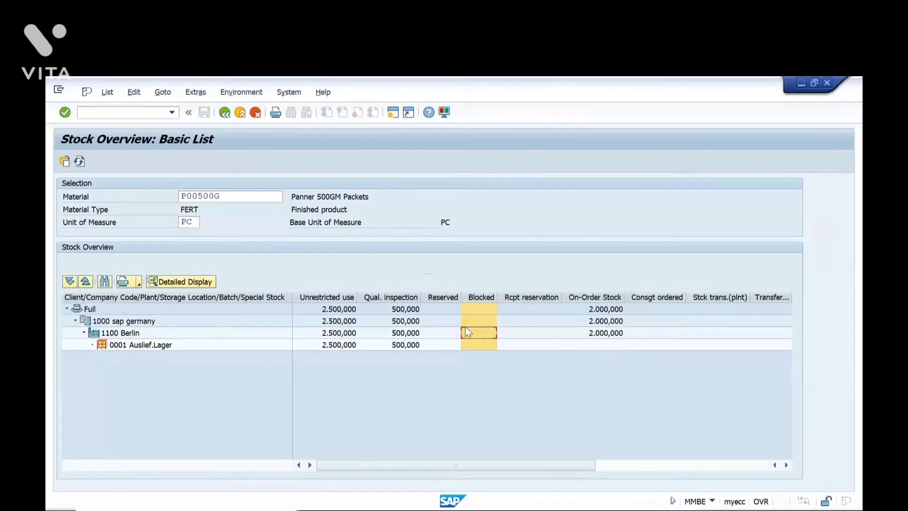
{"action": "key", "text": "alt+Tab"}
{"action": "key", "text": "Tab"}
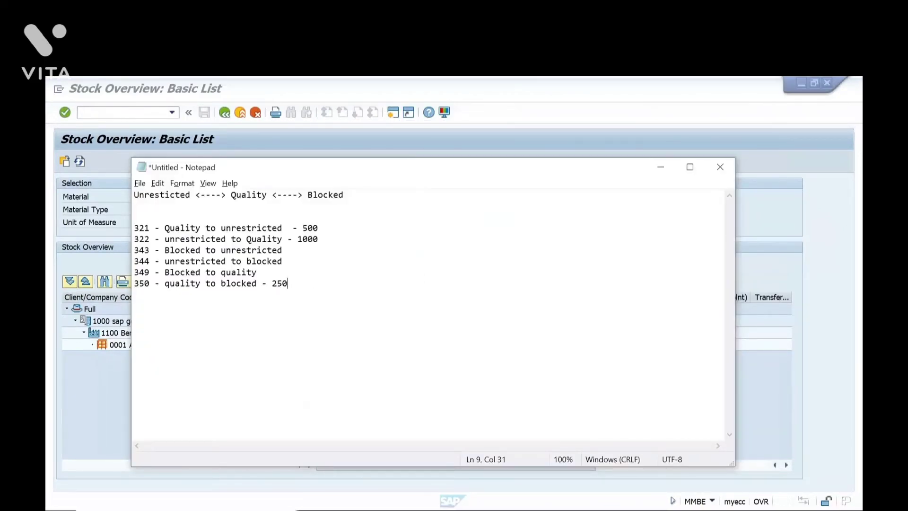
{"action": "key", "text": "alt+Tab"}
{"action": "key", "text": "alt+Tab"}
{"action": "key", "text": "Tab"}
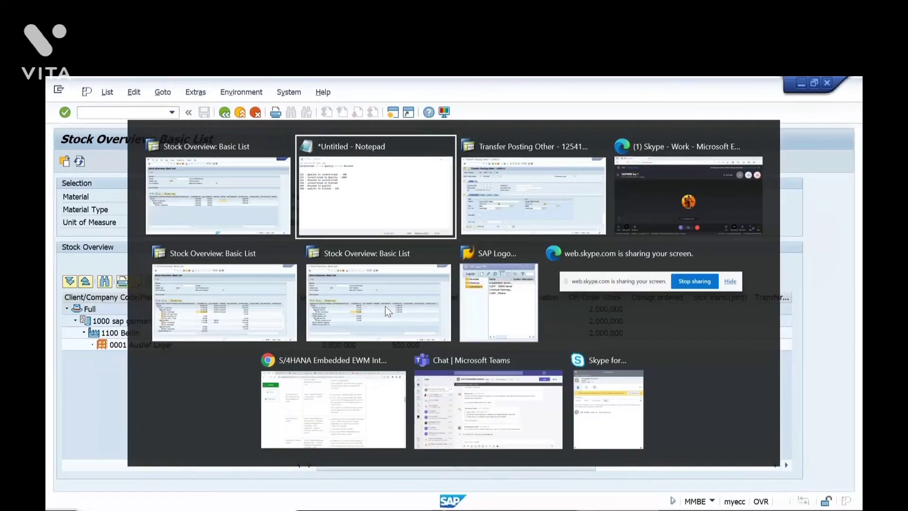
Check and post the movement type 350 transfer posting, and display the posted material document.
{"action": "left_click", "coordinate": [182, 163]}
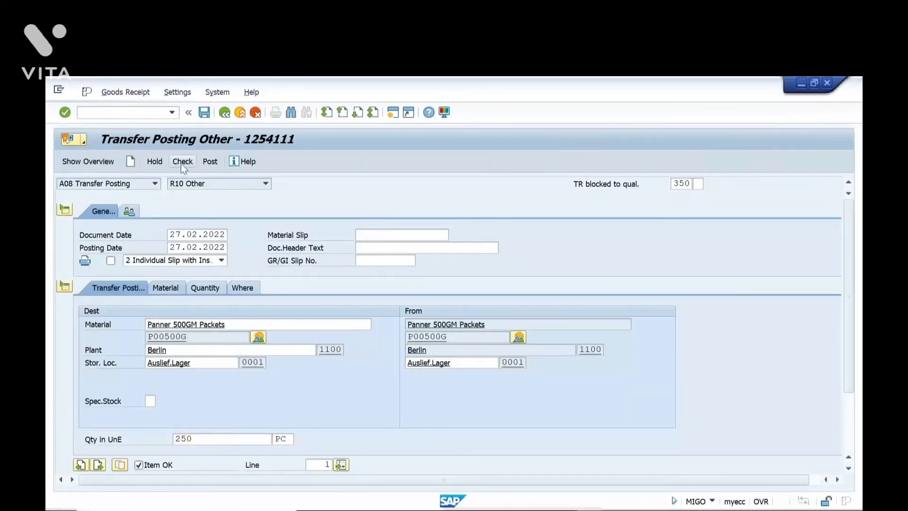
{"action": "left_click", "coordinate": [208, 163]}
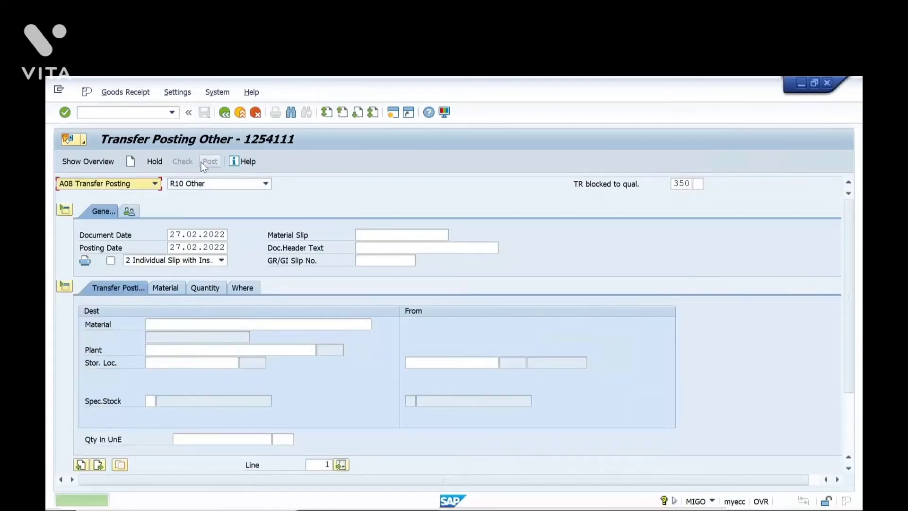
{"action": "left_click", "coordinate": [155, 187]}
{"action": "left_click", "coordinate": [118, 234]}
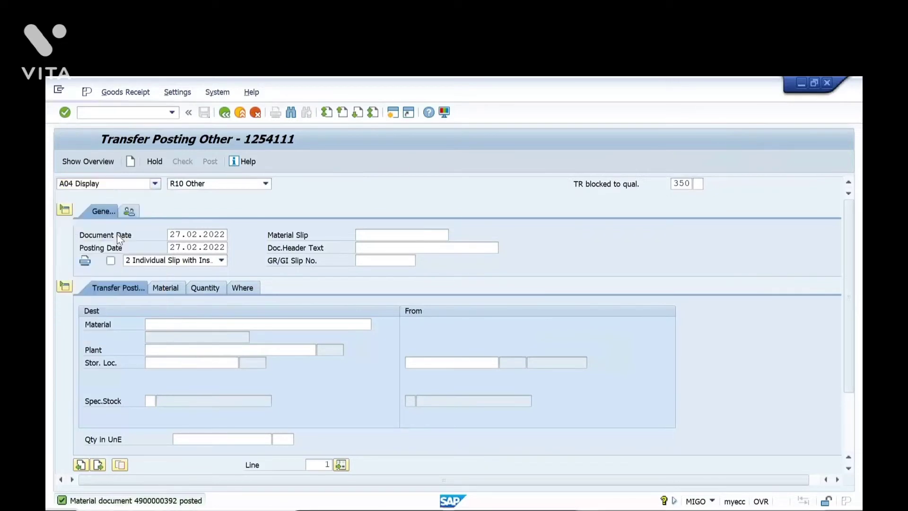
{"action": "key", "text": "Return"}
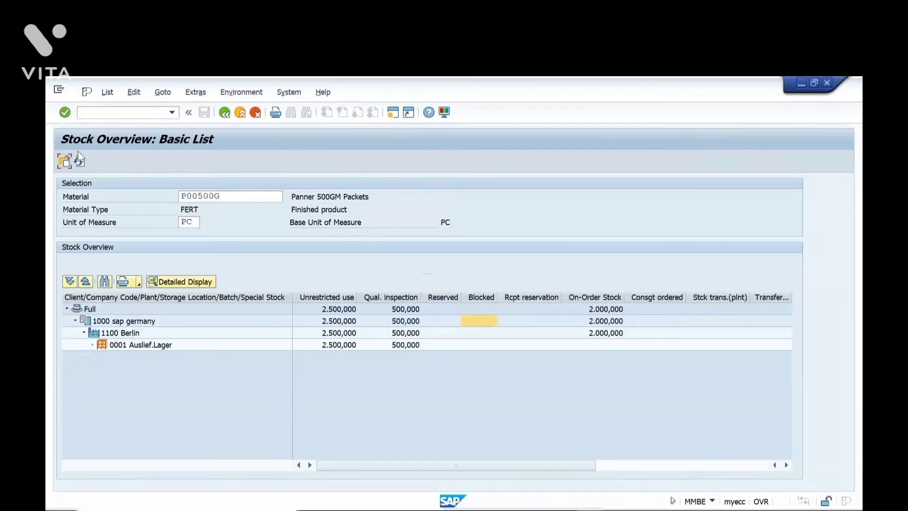
Refresh the stock overview and move the Blocked column to directly after the Reserved column.
{"action": "left_click", "coordinate": [79, 161]}
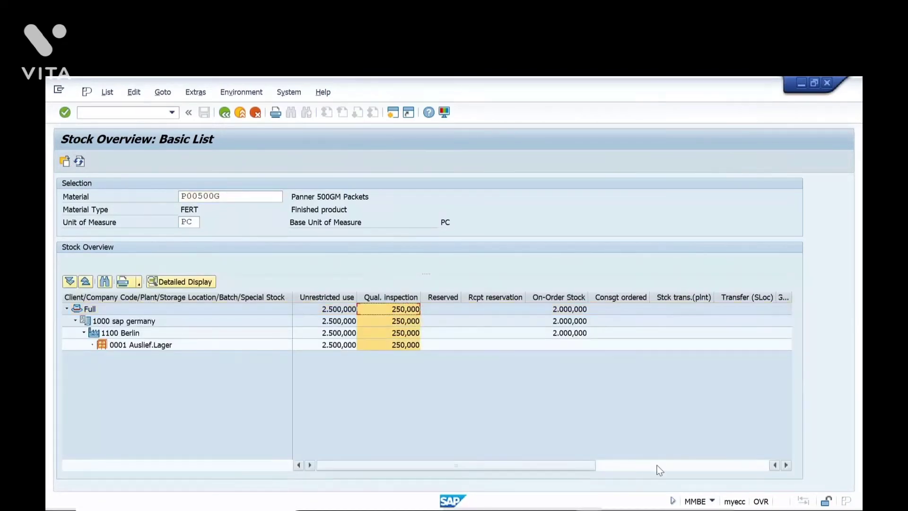
{"action": "left_click", "coordinate": [659, 466]}
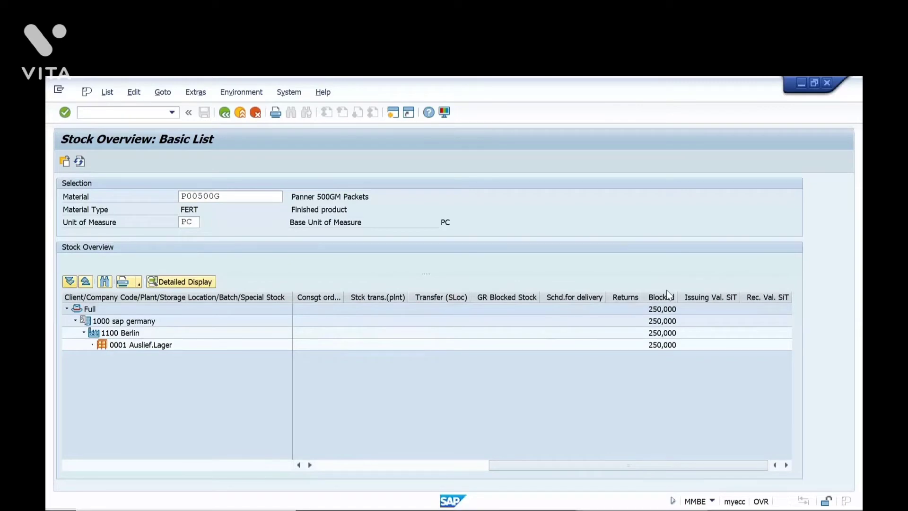
{"action": "left_click_drag", "start_coordinate": [668, 296], "coordinate": [476, 338]}
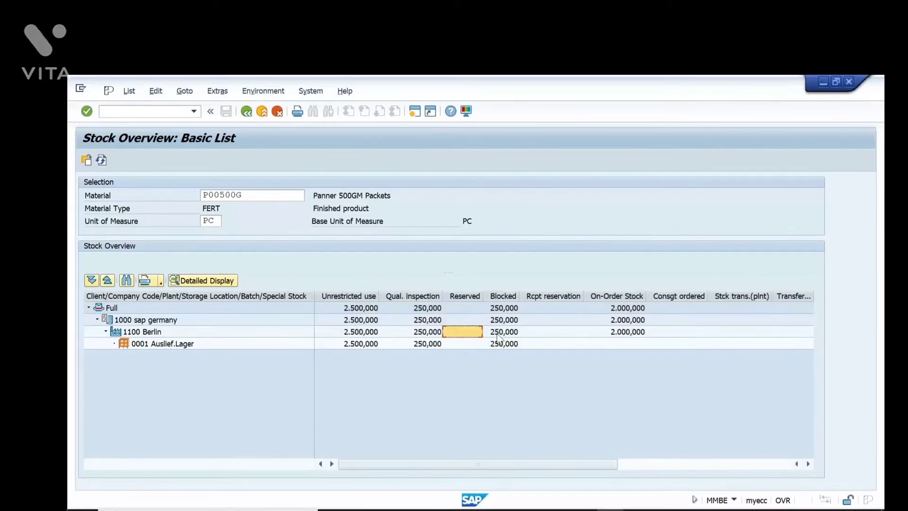
{"action": "left_click", "coordinate": [504, 297]}
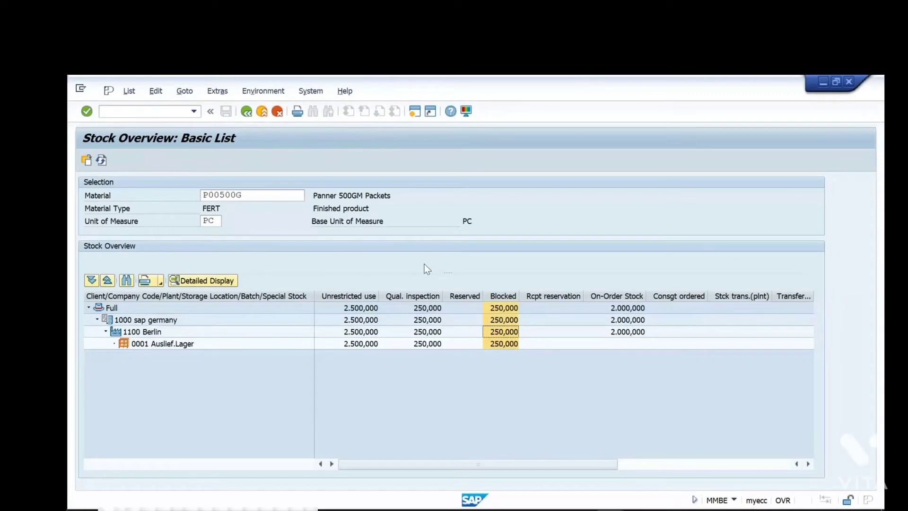
Review the entries for the posted movement types 350, 322 and 321 in the Notepad list.
{"action": "key", "text": "alt+Tab"}
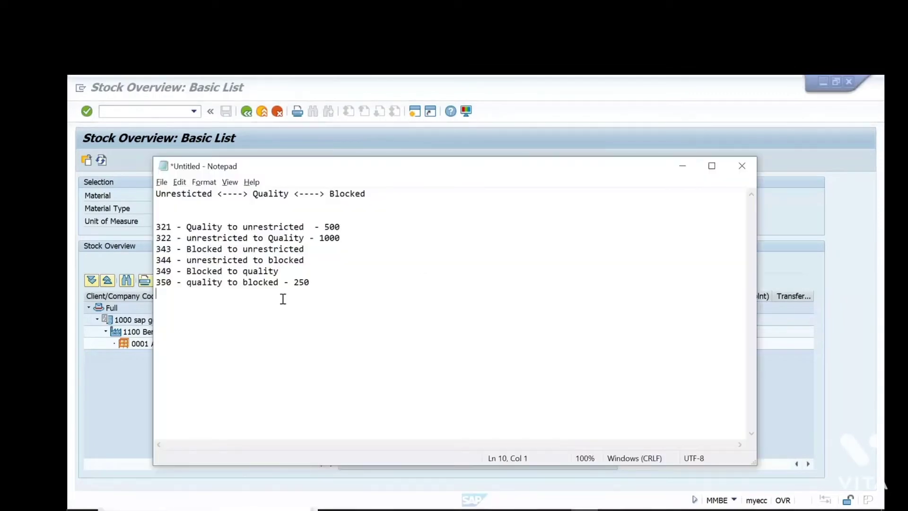
{"action": "left_click_drag", "start_coordinate": [315, 286], "coordinate": [164, 282]}
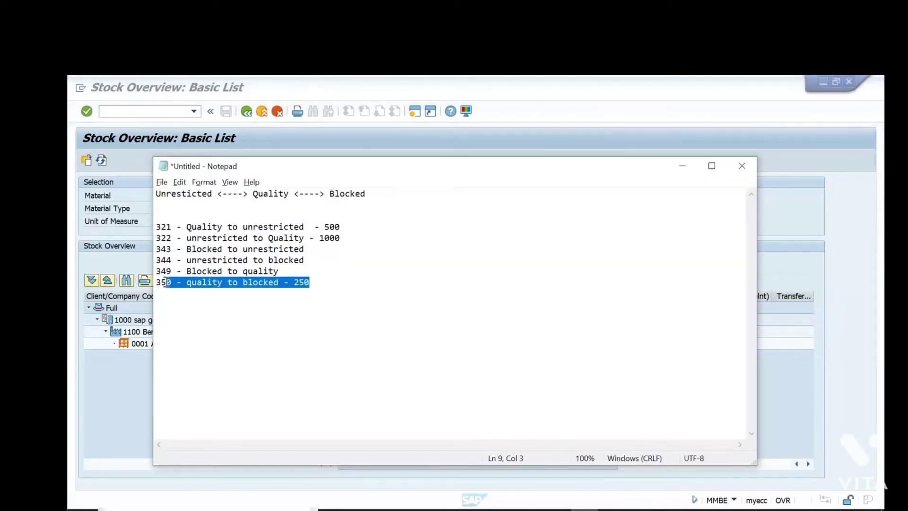
{"action": "left_click_drag", "start_coordinate": [347, 240], "coordinate": [171, 238]}
{"action": "left_click_drag", "start_coordinate": [357, 230], "coordinate": [163, 228]}
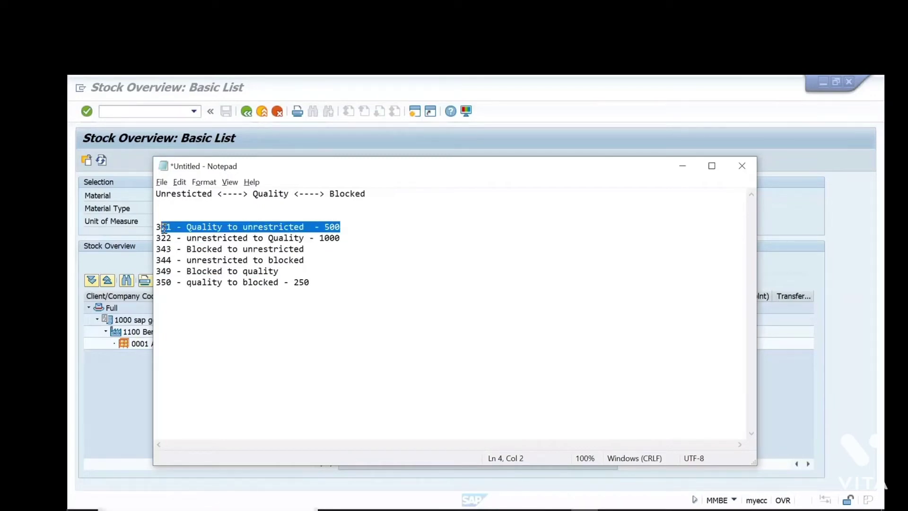
{"action": "left_click", "coordinate": [268, 250]}
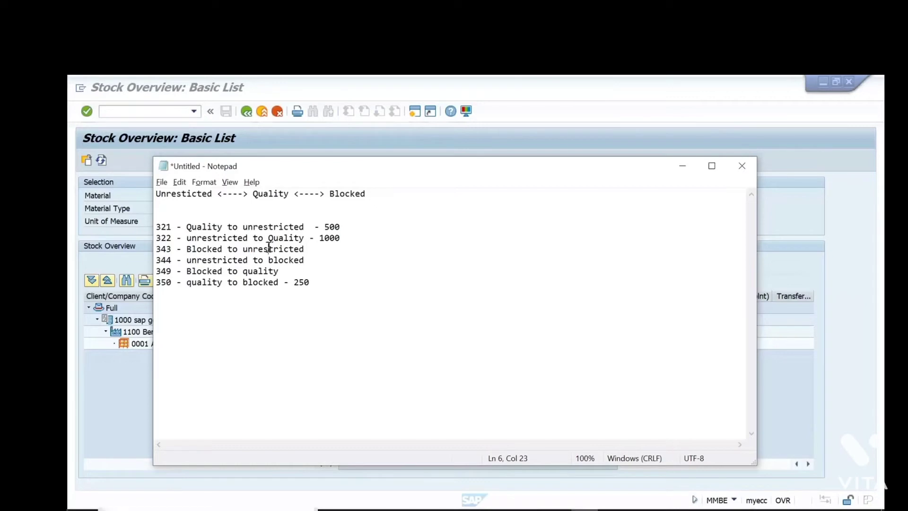
Examine the blocked, unrestricted and quality inspection stock of material P00500G in the stock overview.
{"action": "key", "text": "alt+Tab"}
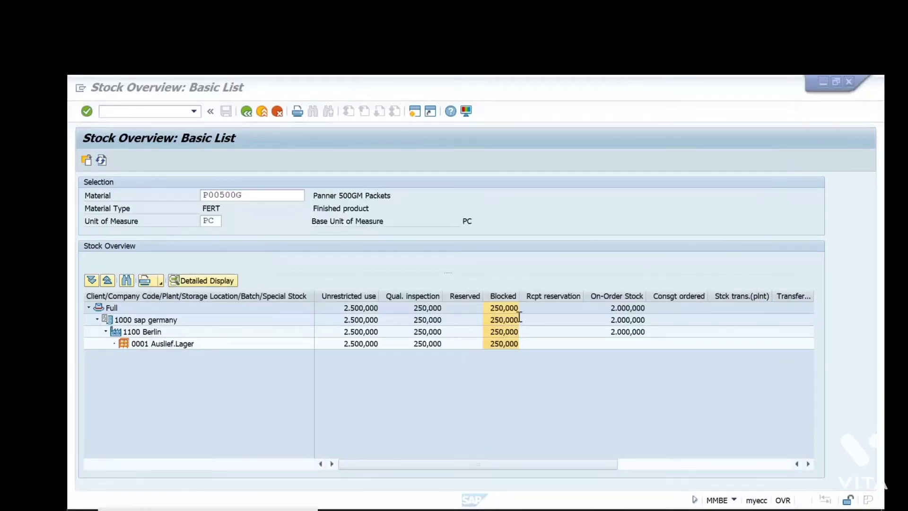
{"action": "left_click", "coordinate": [502, 344]}
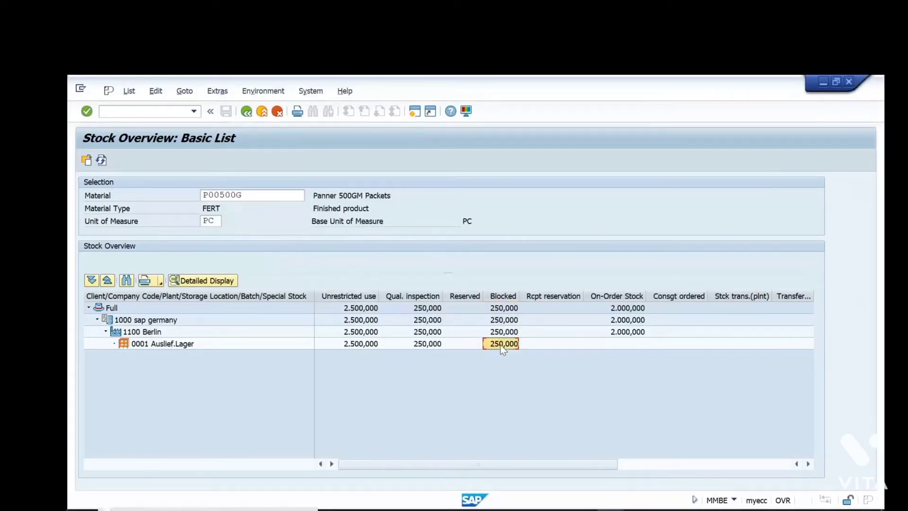
{"action": "key", "text": "alt+Tab"}
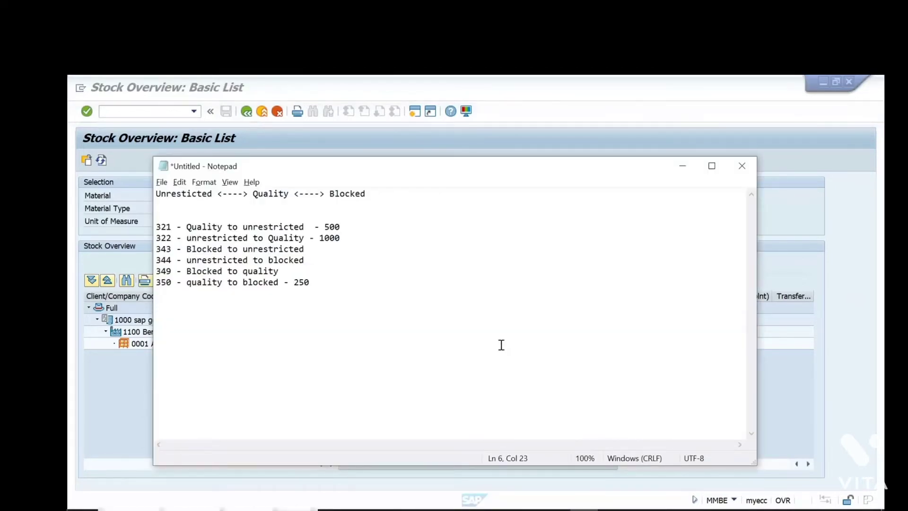
{"action": "key", "text": "alt+Tab"}
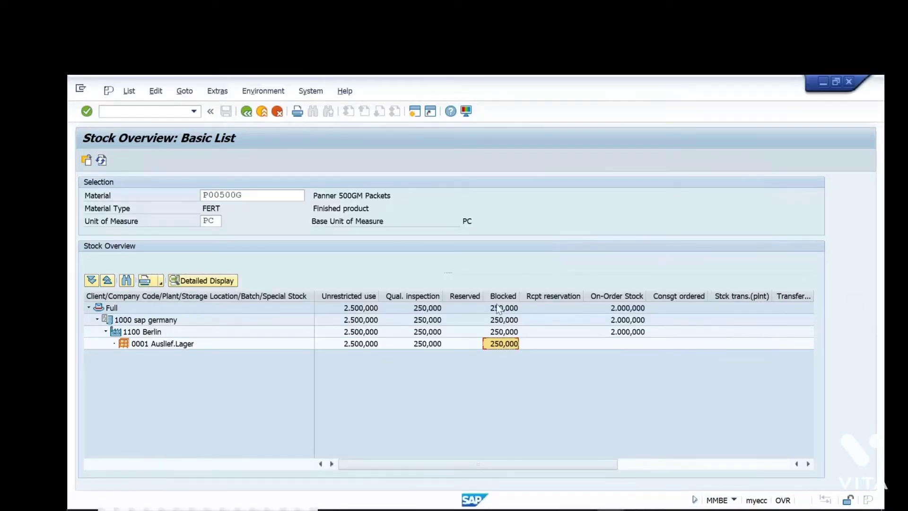
{"action": "left_click", "coordinate": [498, 298]}
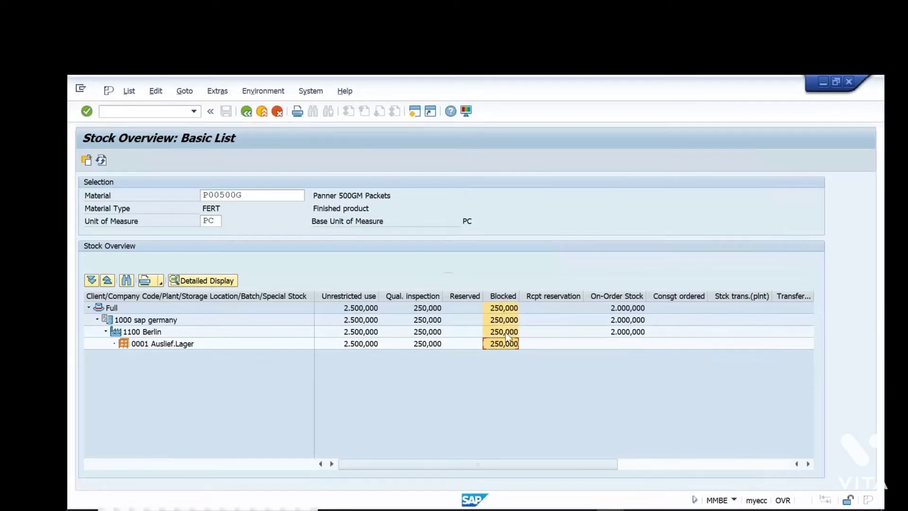
{"action": "left_click", "coordinate": [353, 296]}
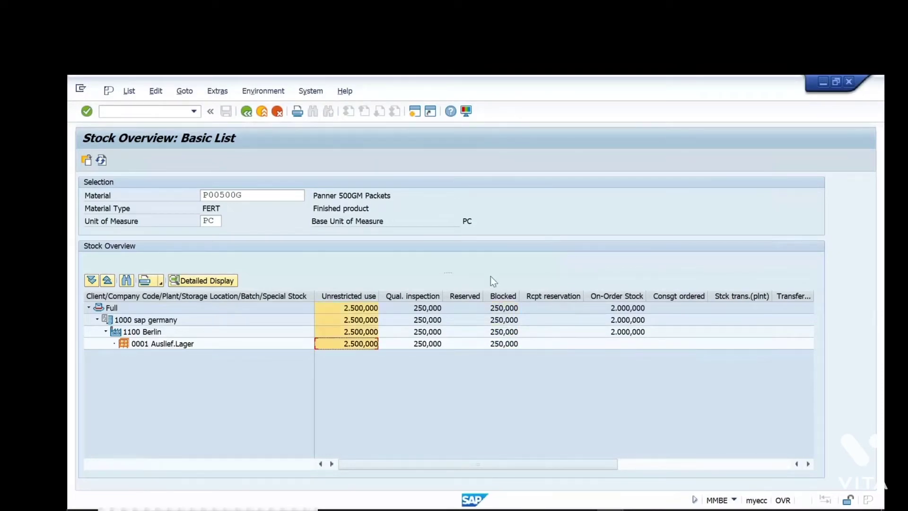
{"action": "left_click", "coordinate": [500, 296]}
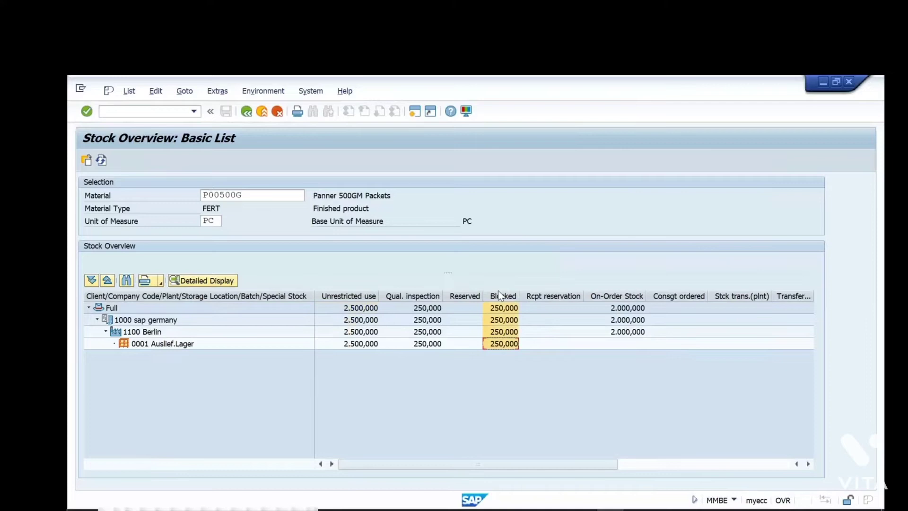
{"action": "left_click", "coordinate": [412, 296]}
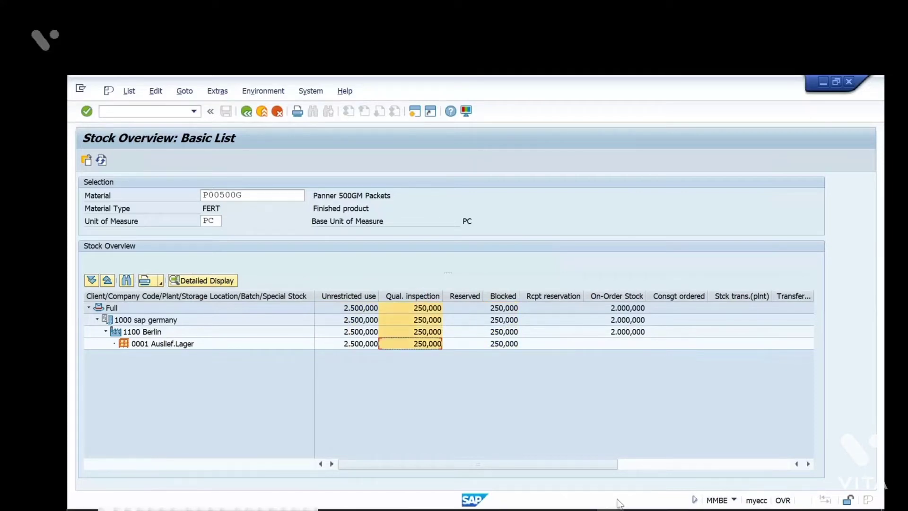
Start a new transfer posting in MIGO and set its movement type to 349.
{"action": "left_click", "coordinate": [677, 462]}
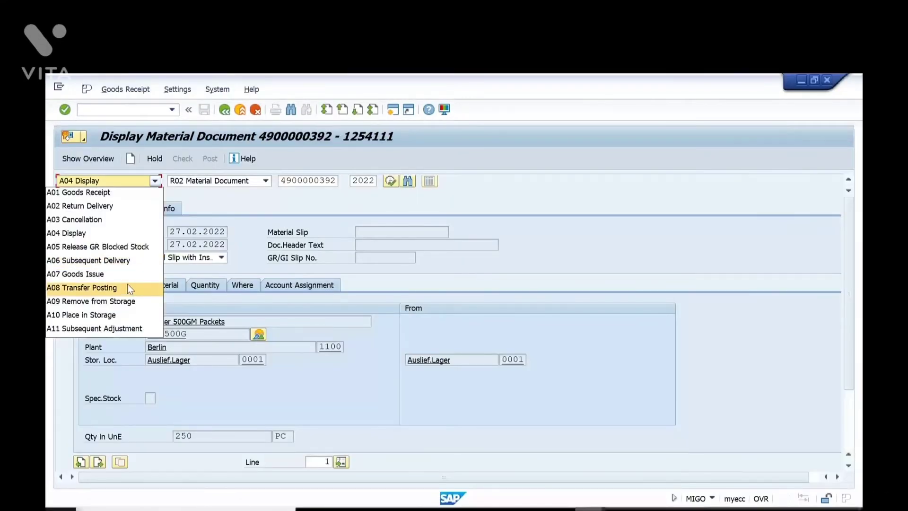
{"action": "left_click", "coordinate": [127, 286]}
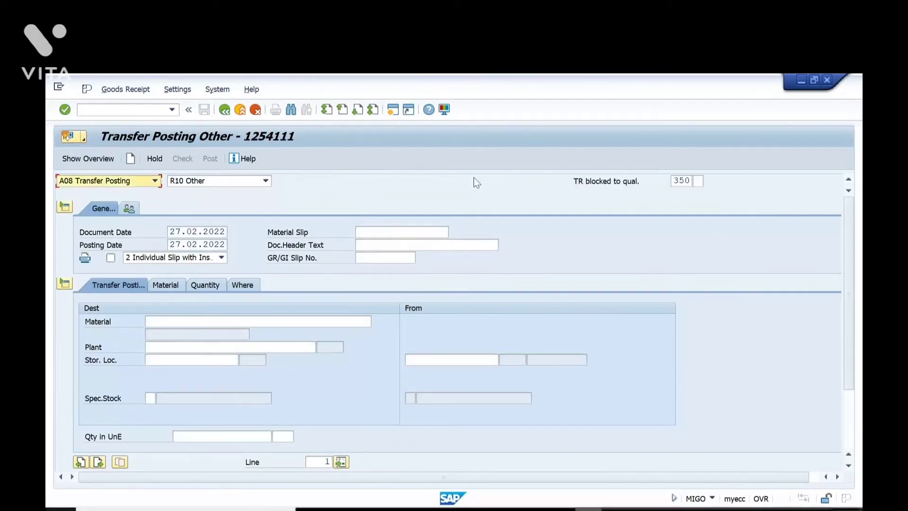
{"action": "type", "text": "349"}
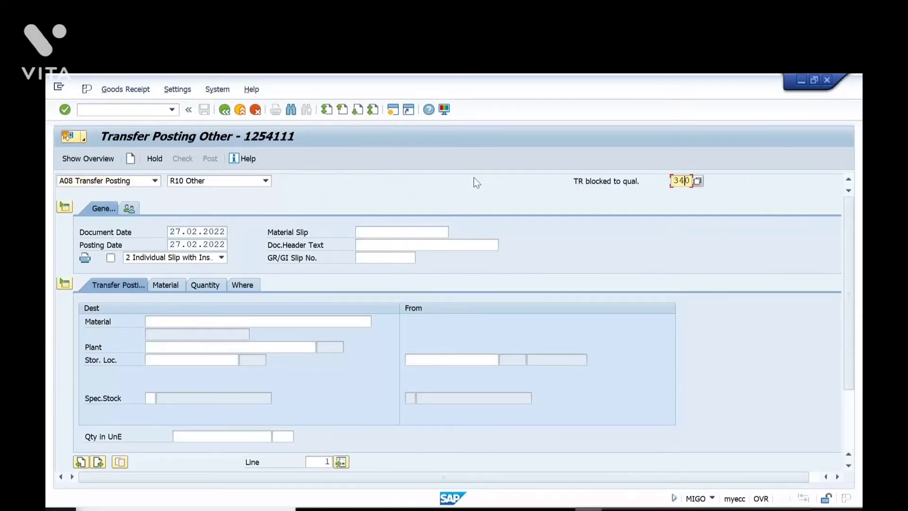
{"action": "key", "text": "Return"}
{"action": "key", "text": "Return"}
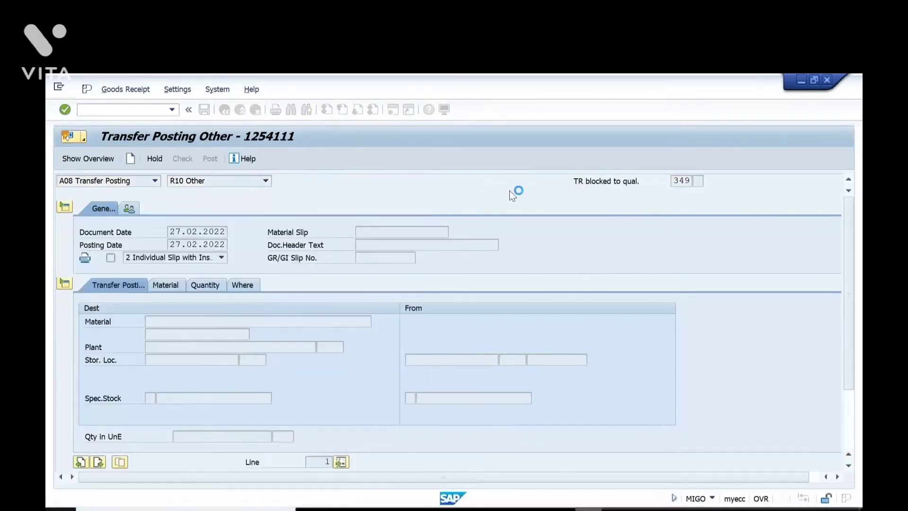
Note the transfer quantity beside the 349 blocked-to-quality entry in the Notepad list.
{"action": "key", "text": "alt+Tab"}
{"action": "left_click", "coordinate": [283, 265]}
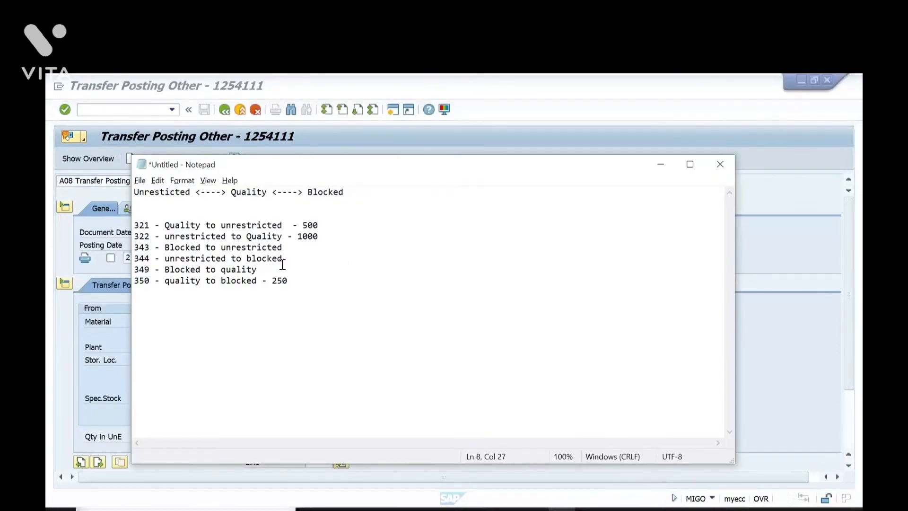
{"action": "type", "text": "- 24"}
{"action": "key", "text": "BackSpace"}
{"action": "key", "text": "BackSpace"}
{"action": "key", "text": "BackSpace"}
{"action": "type", "text": "50"}
{"action": "left_click", "coordinate": [661, 164]}
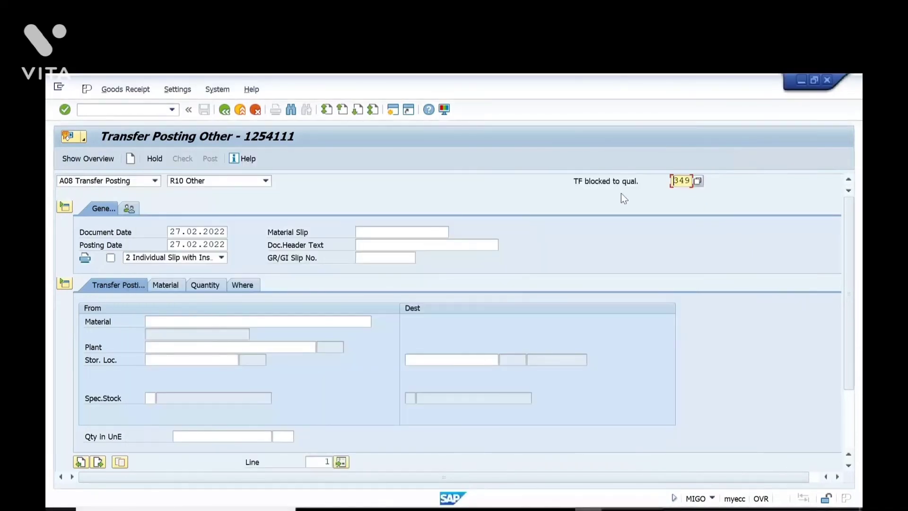
Enter material P00500G and plant 1100 as the source of the movement type 349 posting.
{"action": "left_click", "coordinate": [245, 322]}
{"action": "type", "text": "P00500G"}
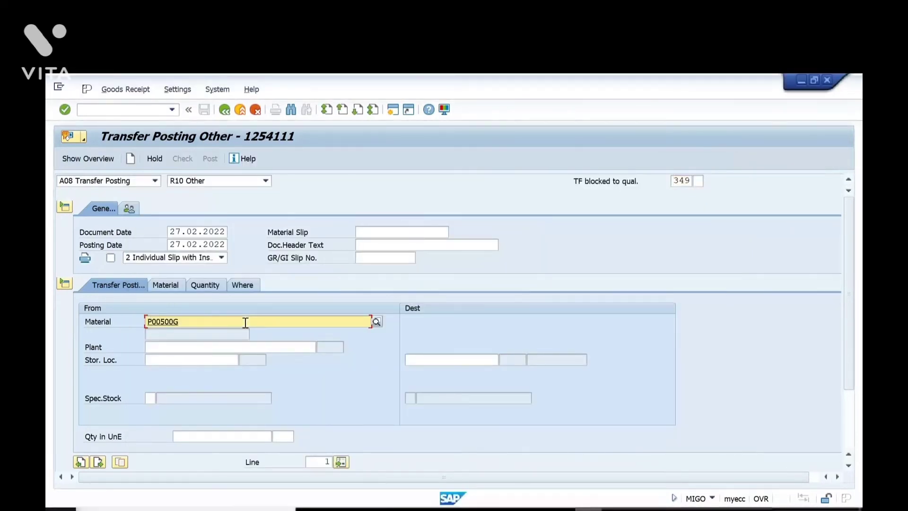
{"action": "key", "text": "Return"}
{"action": "left_click", "coordinate": [220, 347]}
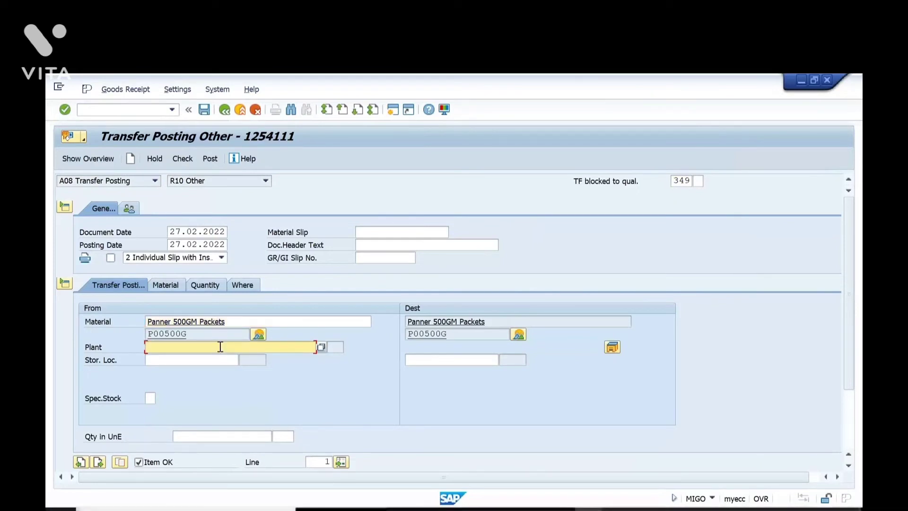
{"action": "key", "text": "Return"}
Set the source storage location to 0001 and the quantity to 125 PC, and return to the stock overview.
{"action": "key", "text": "Tab"}
{"action": "type", "text": "0001"}
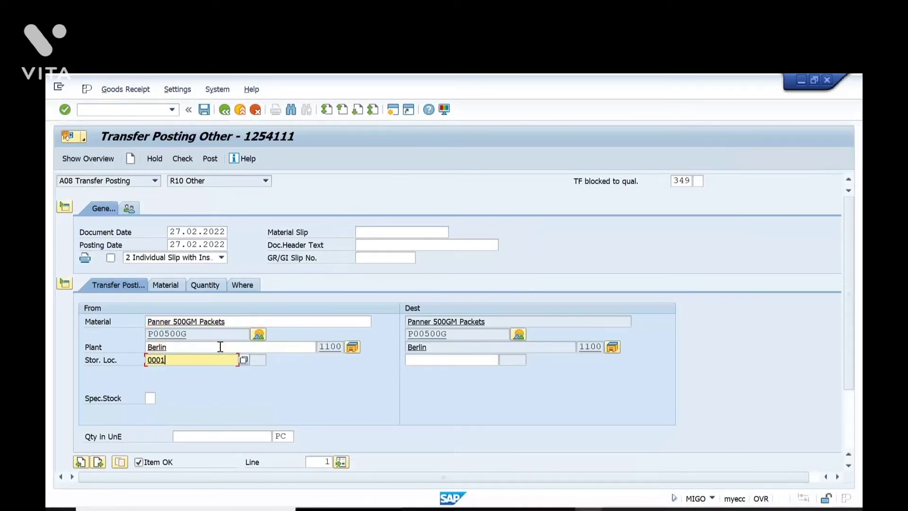
{"action": "key", "text": "Return"}
{"action": "left_click", "coordinate": [199, 436]}
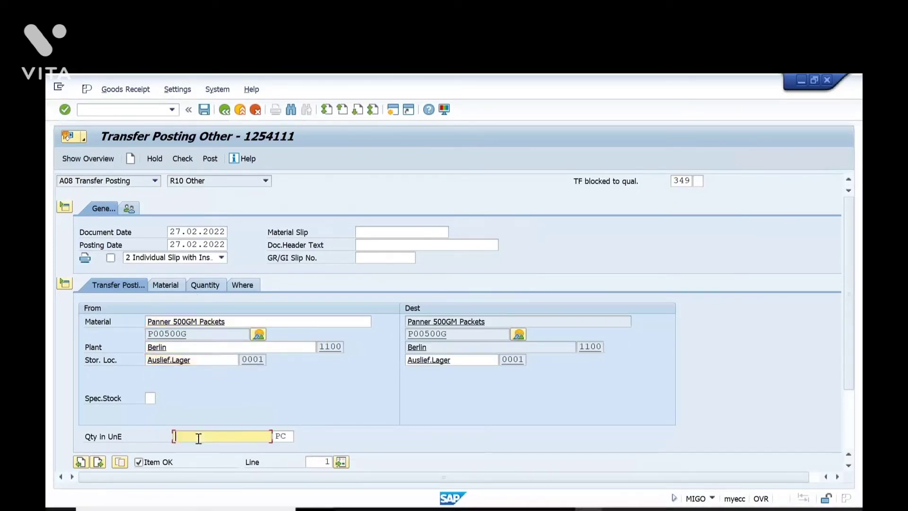
{"action": "type", "text": "125"}
{"action": "key", "text": "alt+Tab"}
{"action": "left_click", "coordinate": [225, 282]}
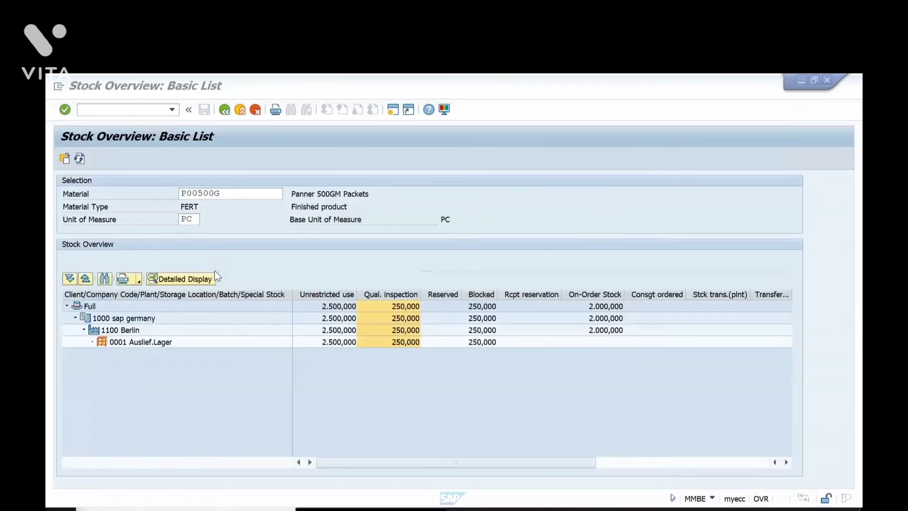
Review the blocked, quality inspection and unrestricted stock of P00500G in plant 1100 before posting.
{"action": "left_click", "coordinate": [482, 341]}
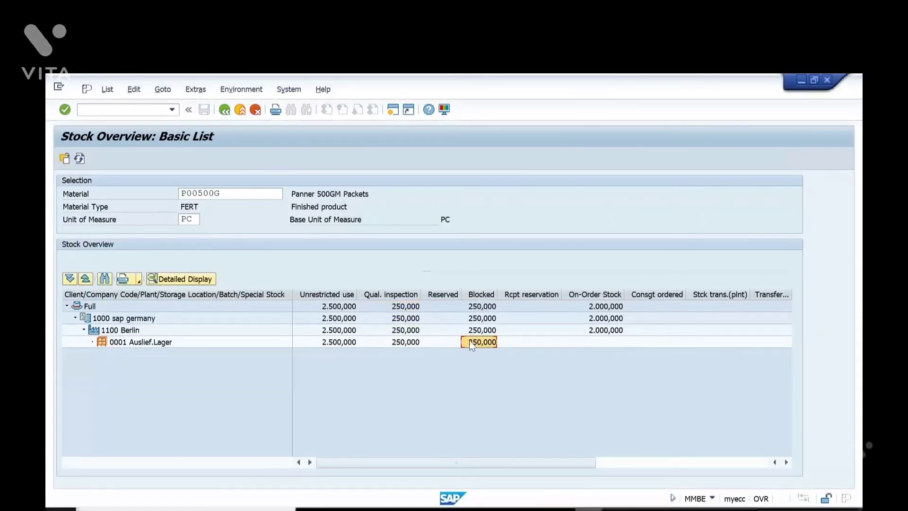
{"action": "left_click", "coordinate": [406, 330]}
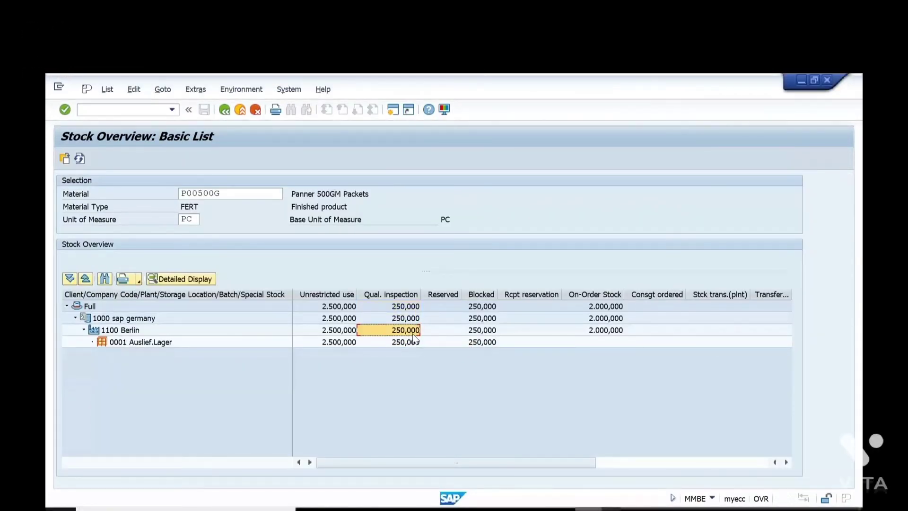
{"action": "left_click", "coordinate": [339, 345]}
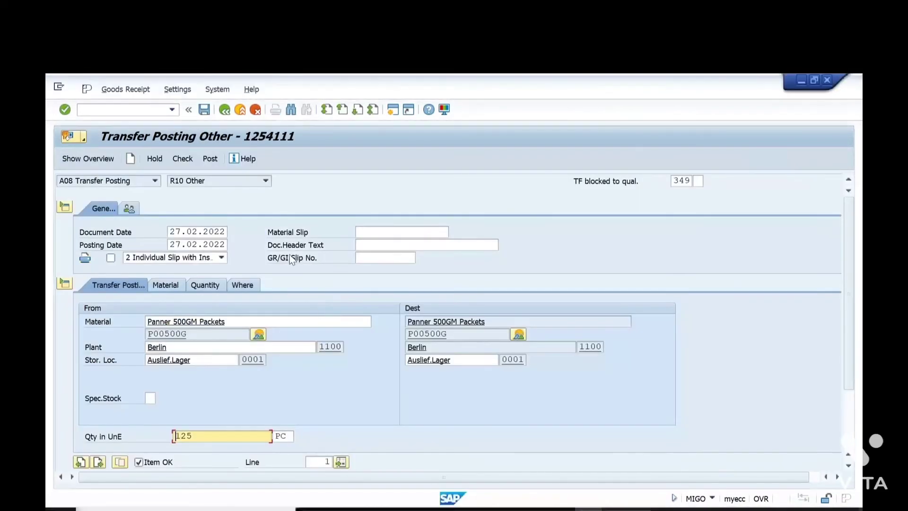
Post the movement type 349 transfer and refresh the stock overview.
{"action": "left_click", "coordinate": [204, 161]}
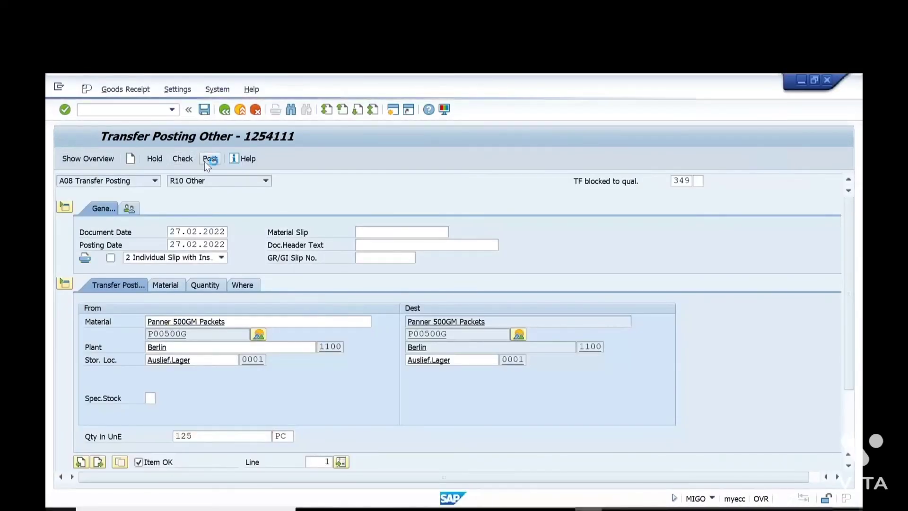
{"action": "key", "text": "alt+Tab"}
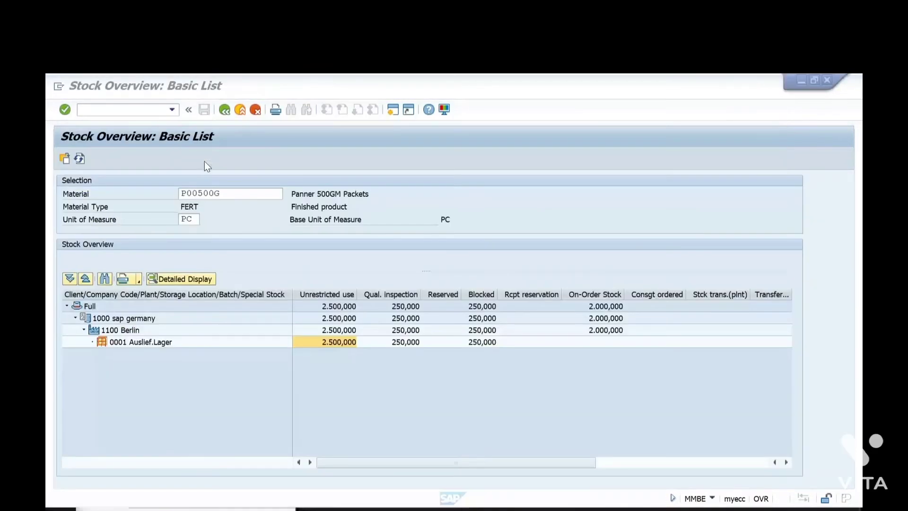
{"action": "left_click", "coordinate": [79, 158]}
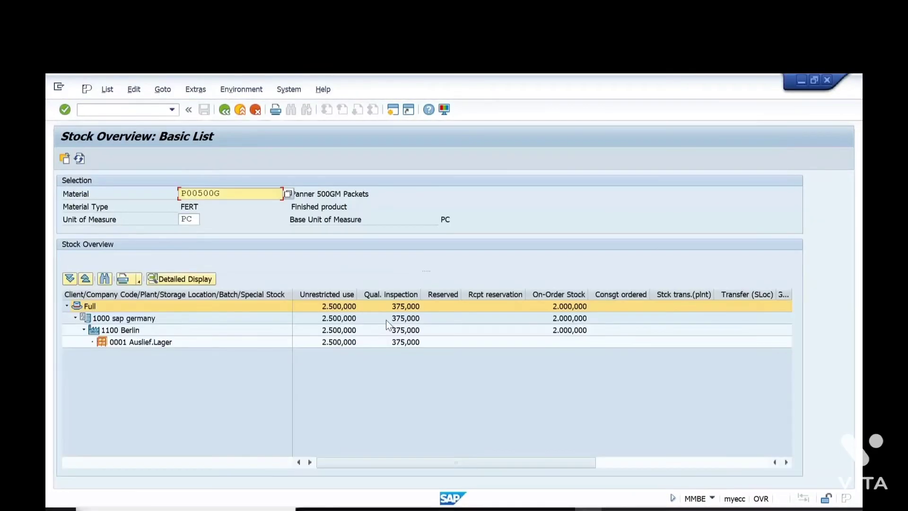
Examine the quality inspection and blocked stock of P00500G in the refreshed stock overview.
{"action": "left_click", "coordinate": [461, 341]}
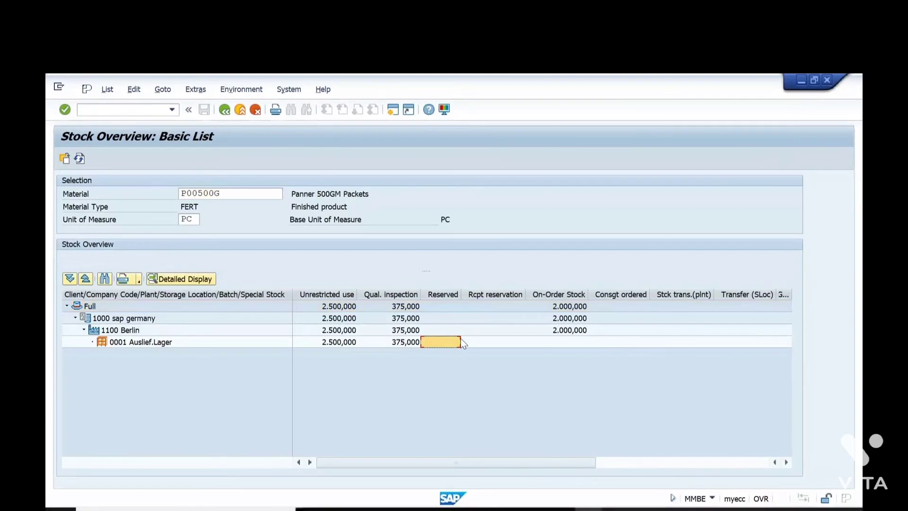
{"action": "left_click", "coordinate": [408, 341]}
{"action": "left_click", "coordinate": [645, 462]}
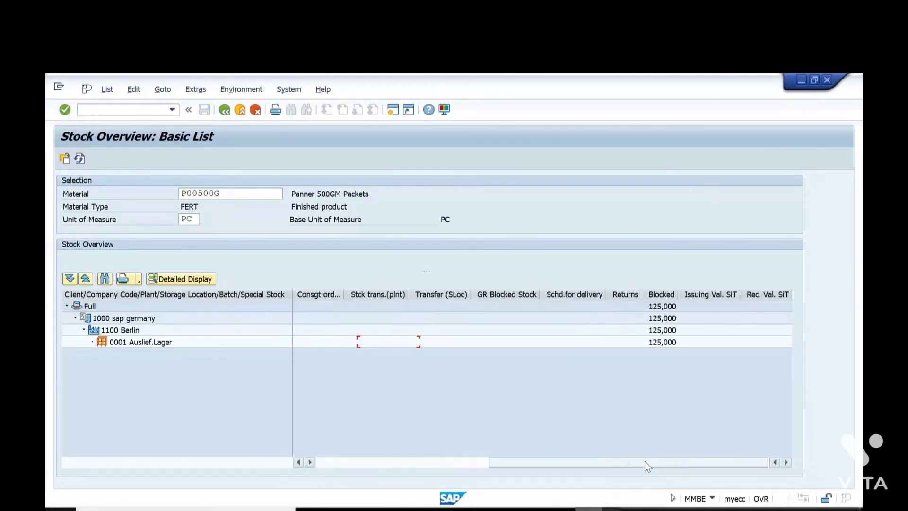
{"action": "left_click", "coordinate": [662, 294]}
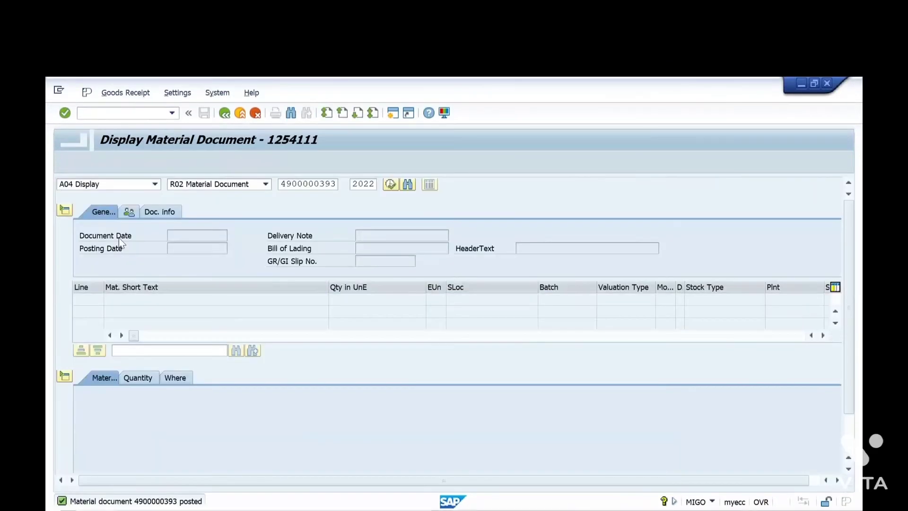
In the Notepad list, correct the 349 quantity to 125 and append a dash to the 343 blocked-to-unrestricted entry.
{"action": "key", "text": "alt+Tab"}
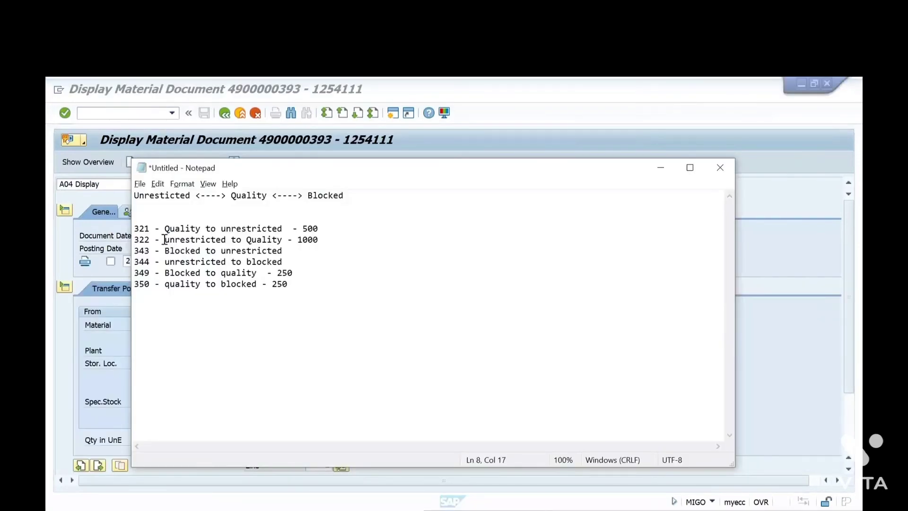
{"action": "left_click", "coordinate": [281, 260]}
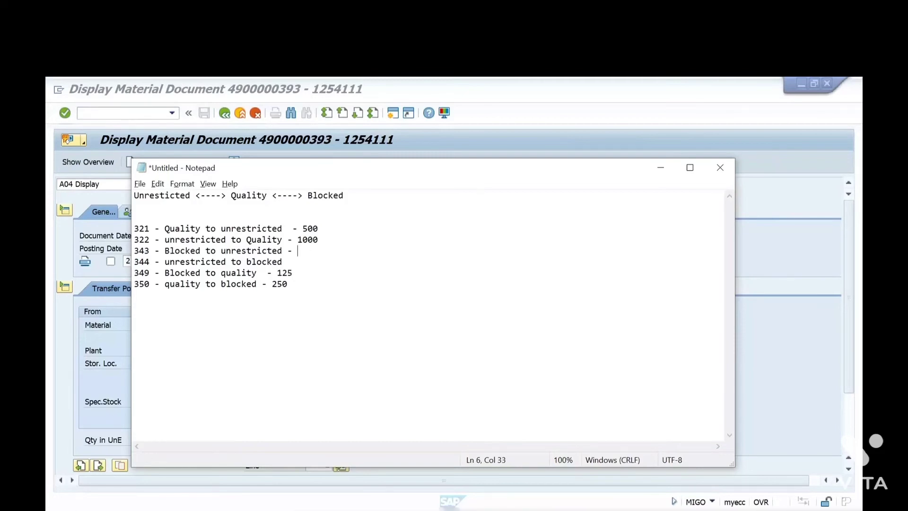
{"action": "key", "text": "alt+Tab"}
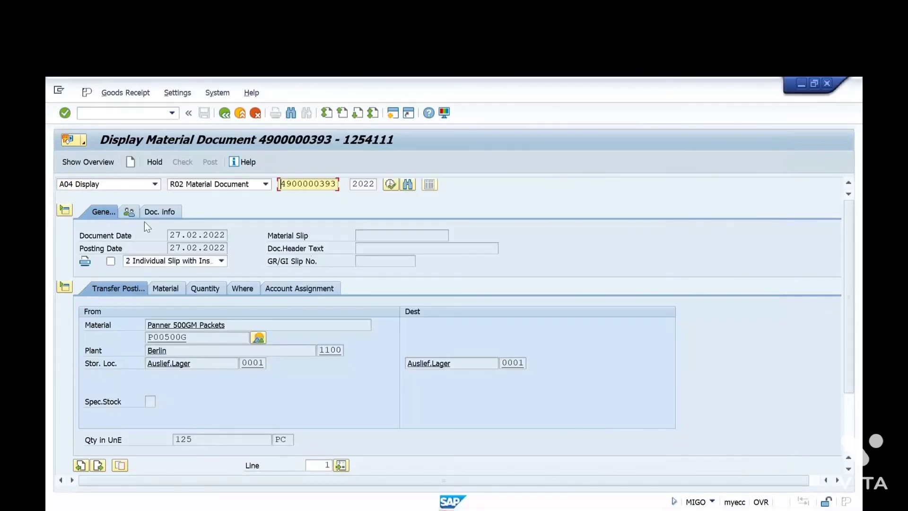
Start a new A08 Transfer Posting in MIGO and set its movement type to 343.
{"action": "left_click", "coordinate": [123, 183]}
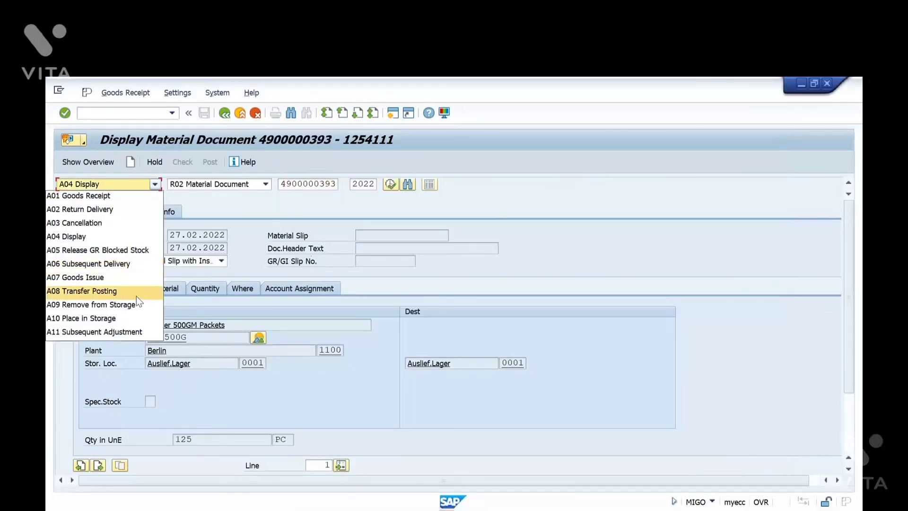
{"action": "left_click", "coordinate": [136, 296]}
{"action": "key", "text": "XF86AudioRaiseVolume"}
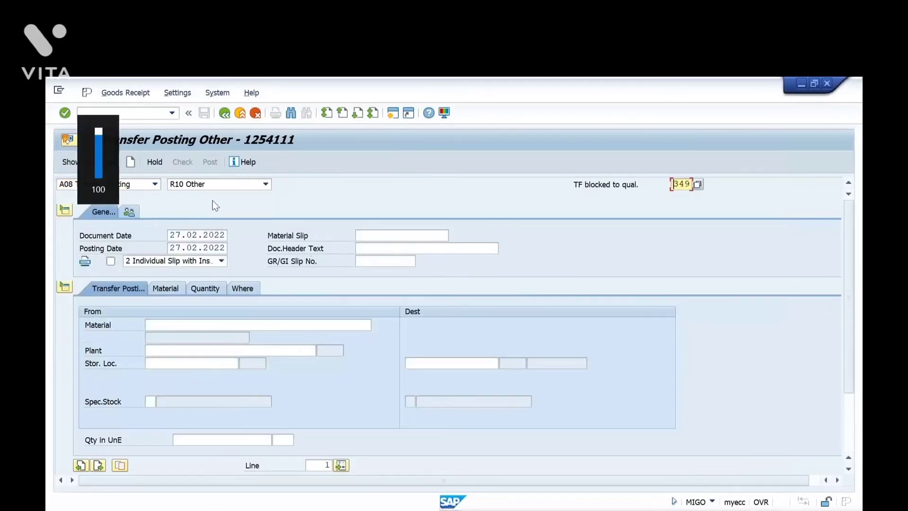
{"action": "key", "text": "alt+Tab"}
{"action": "key", "text": "alt+Tab"}
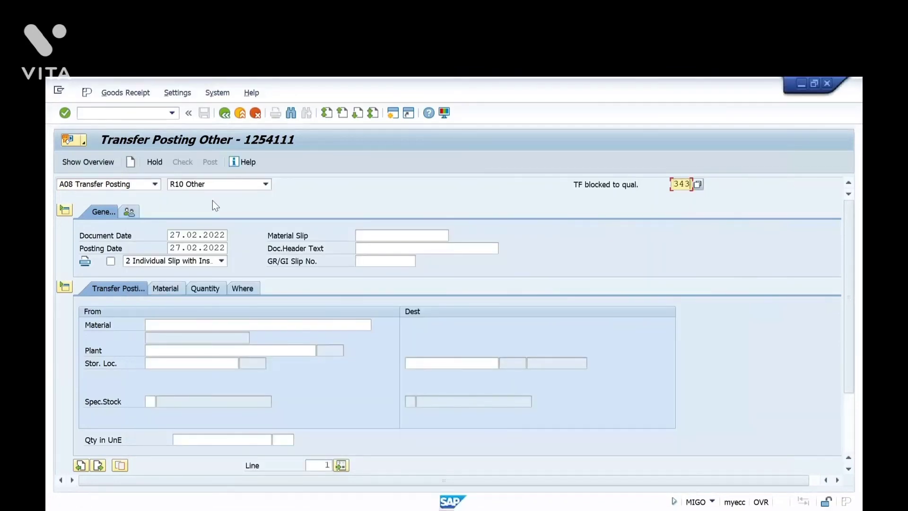
{"action": "key", "text": "Return"}
{"action": "key", "text": "Return"}
Enter material P00500G and plant 1100 as the source of the movement type 343 posting.
{"action": "left_click", "coordinate": [176, 325]}
{"action": "key", "text": "Return"}
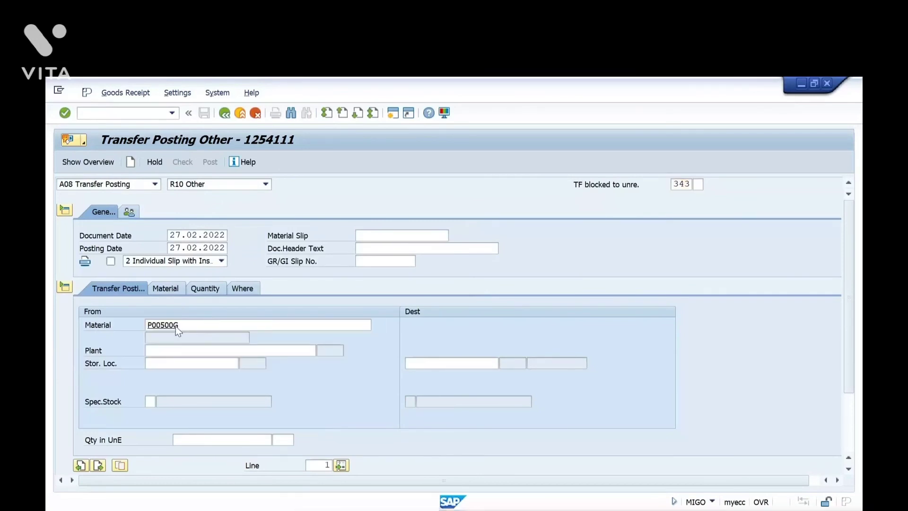
{"action": "key", "text": "Return"}
{"action": "key", "text": "Tab"}
{"action": "type", "text": "1100"}
{"action": "key", "text": "Return"}
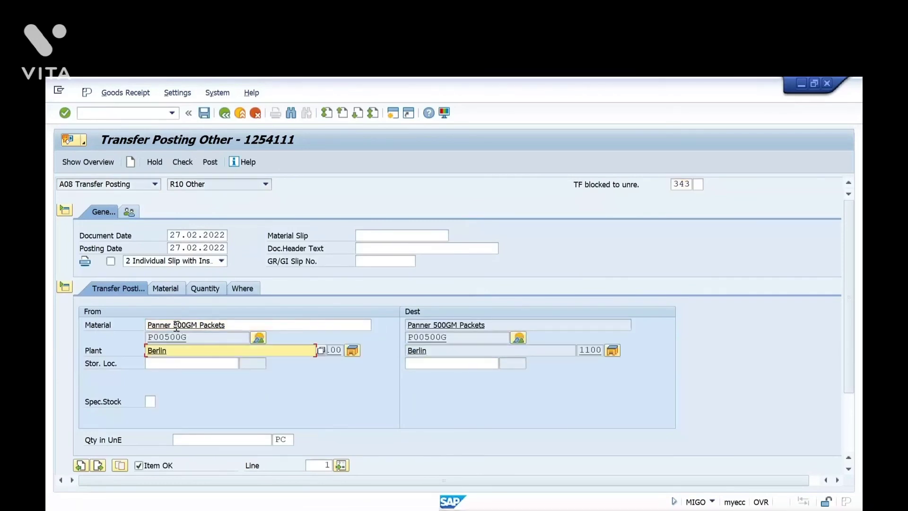
Set the source storage location to 0001 and the quantity to 125 PC for the 343 posting.
{"action": "key", "text": "Tab"}
{"action": "type", "text": "0001"}
{"action": "key", "text": "Return"}
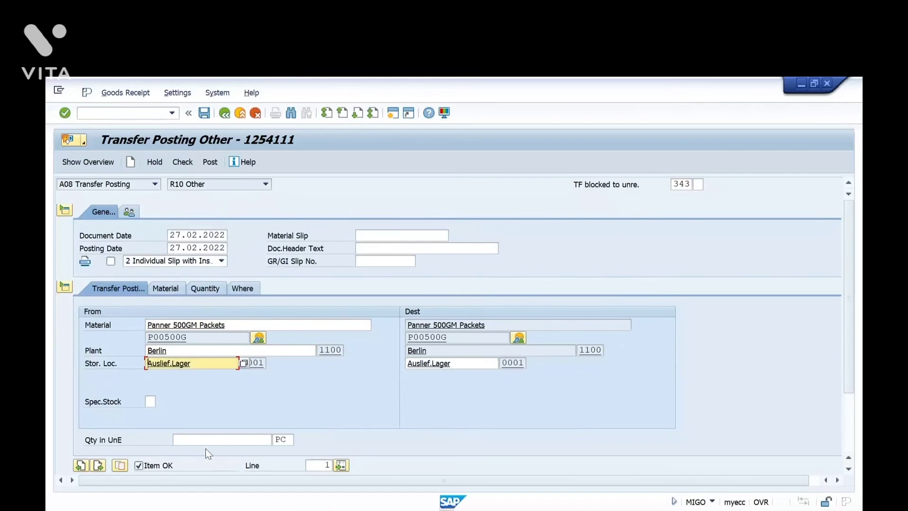
{"action": "left_click", "coordinate": [202, 441]}
{"action": "type", "text": "125"}
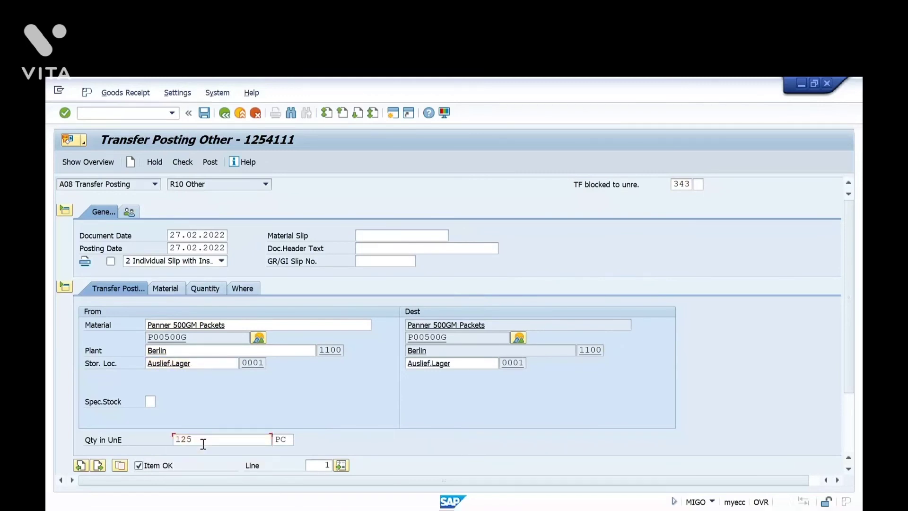
{"action": "key", "text": "Return"}
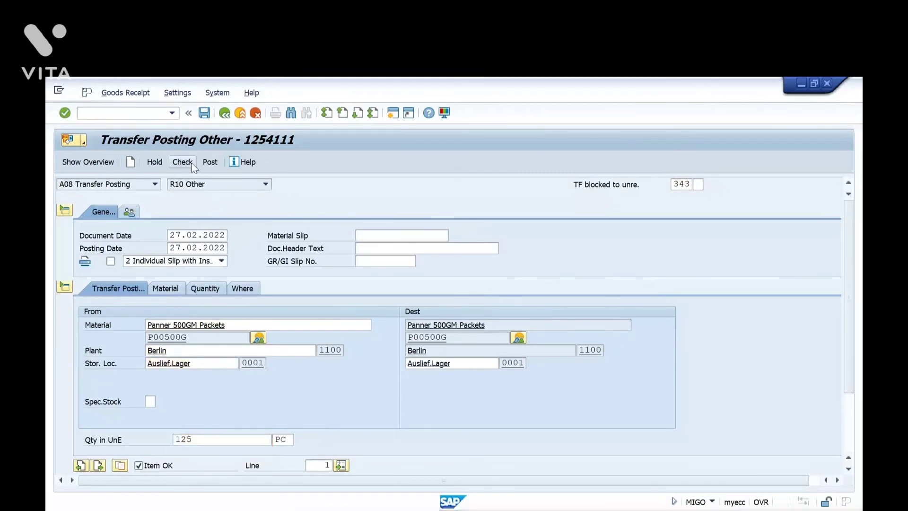
Check and post the movement type 343 transfer, and switch the MIGO action to A04 Display.
{"action": "left_click", "coordinate": [189, 163]}
{"action": "left_click", "coordinate": [211, 165]}
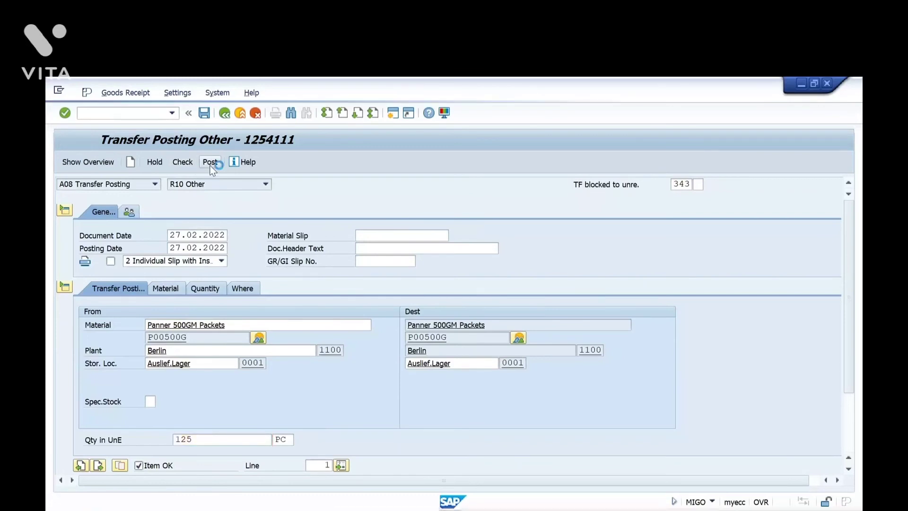
{"action": "left_click", "coordinate": [152, 185]}
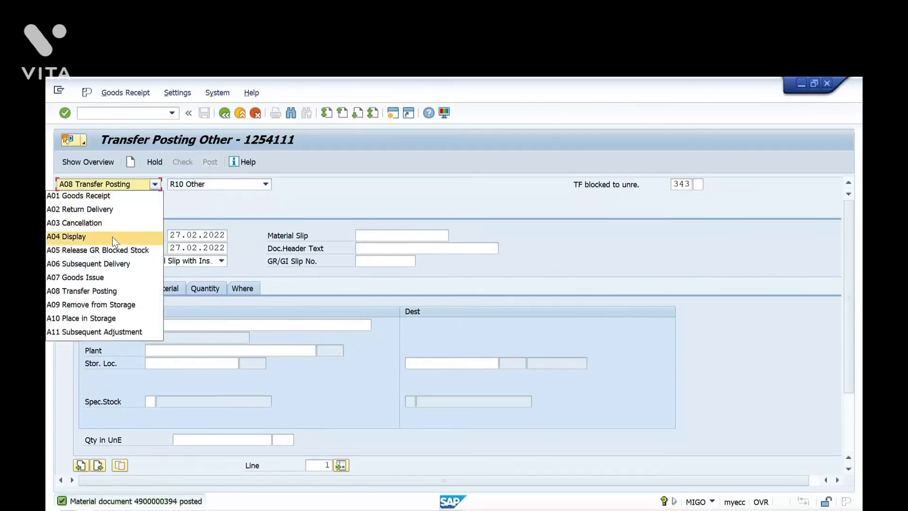
{"action": "left_click", "coordinate": [112, 237]}
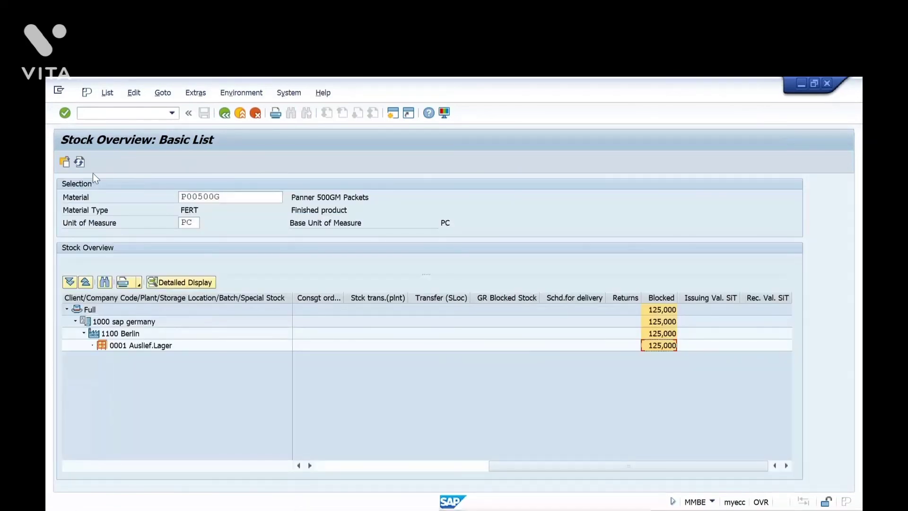
Refresh the stock overview and examine the blocked and unrestricted-use stock of P00500G.
{"action": "left_click", "coordinate": [80, 162]}
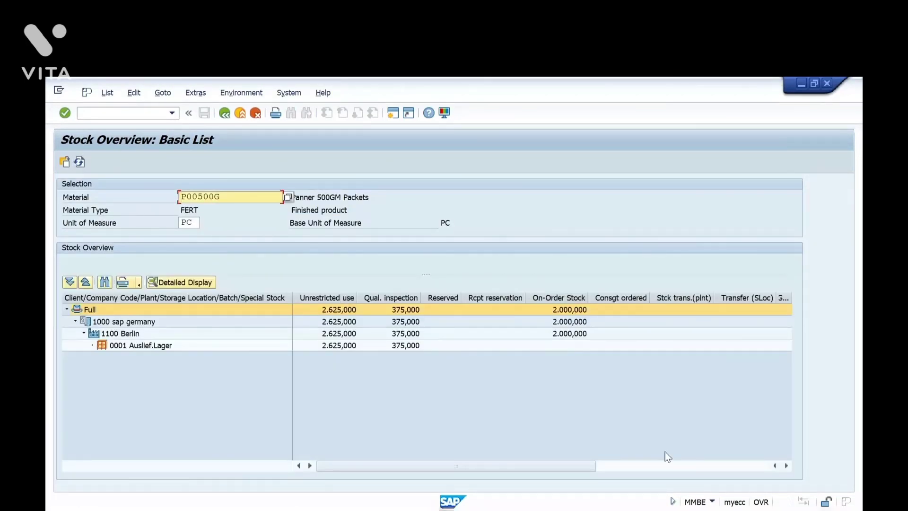
{"action": "left_click", "coordinate": [667, 464]}
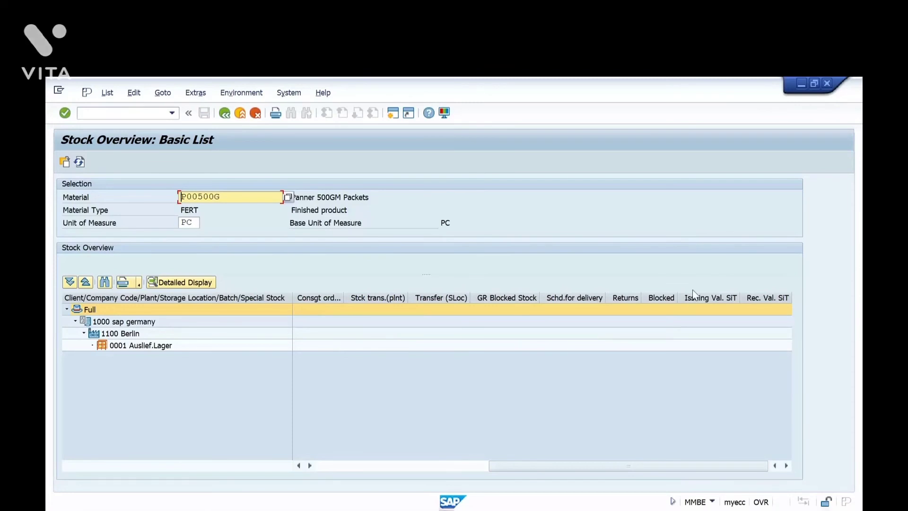
{"action": "left_click", "coordinate": [670, 297]}
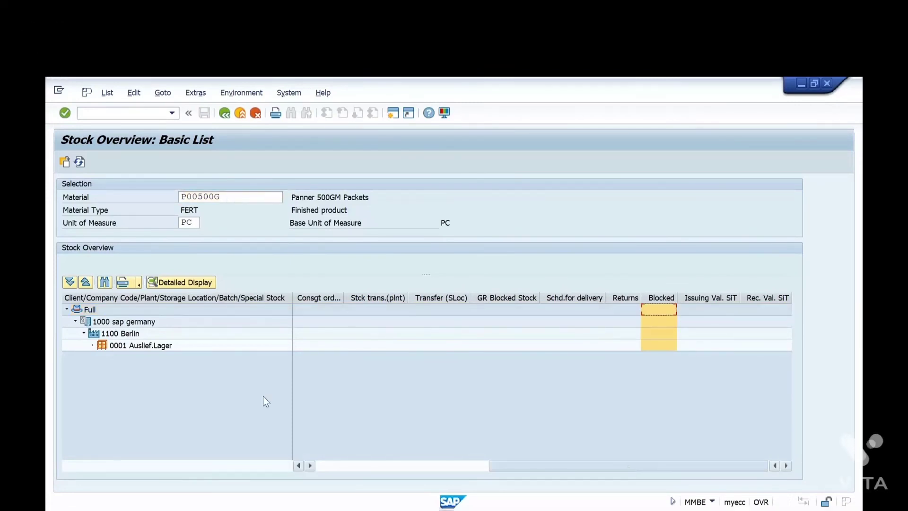
{"action": "left_click", "coordinate": [313, 466]}
{"action": "left_click", "coordinate": [327, 298]}
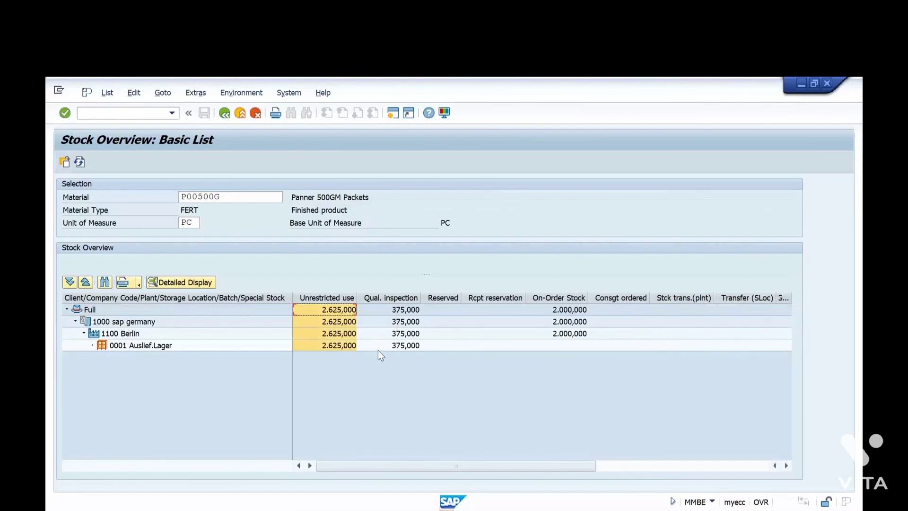
Note quantity 125 beside the 343 entry in Notepad and return to MIGO after viewing the unrestricted stock at location 0001.
{"action": "key", "text": "alt+Tab"}
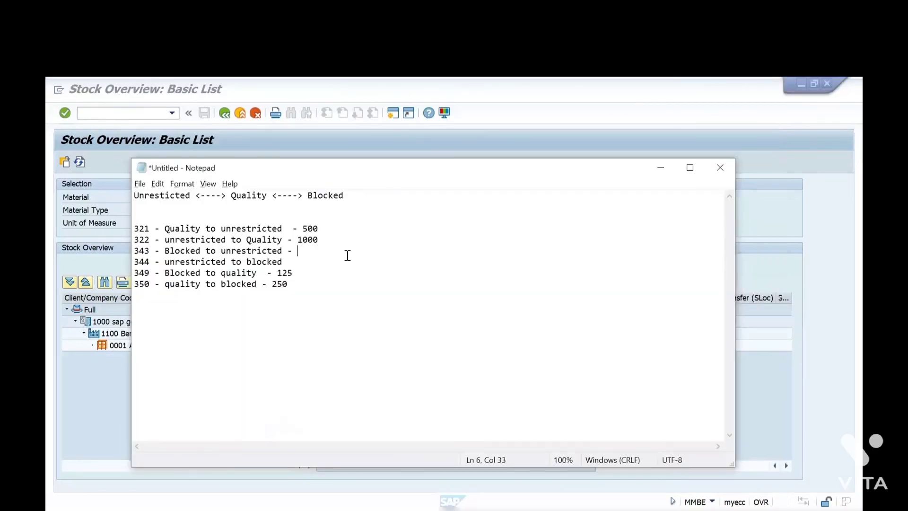
{"action": "type", "text": "125"}
{"action": "key", "text": "alt+Tab"}
{"action": "left_click", "coordinate": [336, 345]}
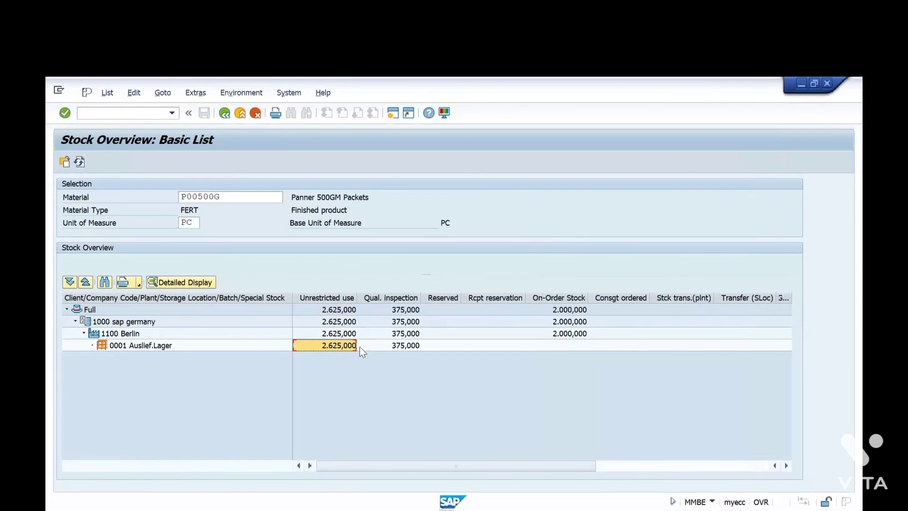
{"action": "key", "text": "alt+Tab"}
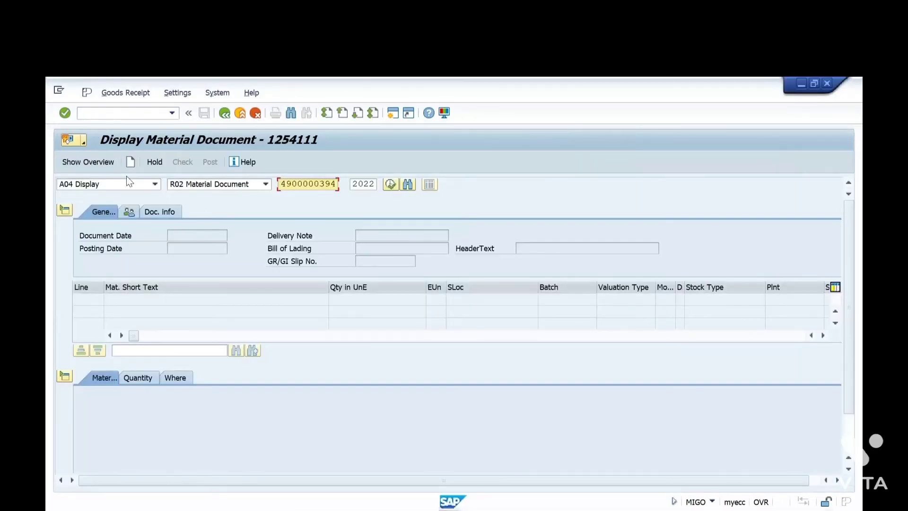
Start another A08 Transfer Posting and set its movement type to 344, accepting the changed default values.
{"action": "left_click", "coordinate": [125, 184]}
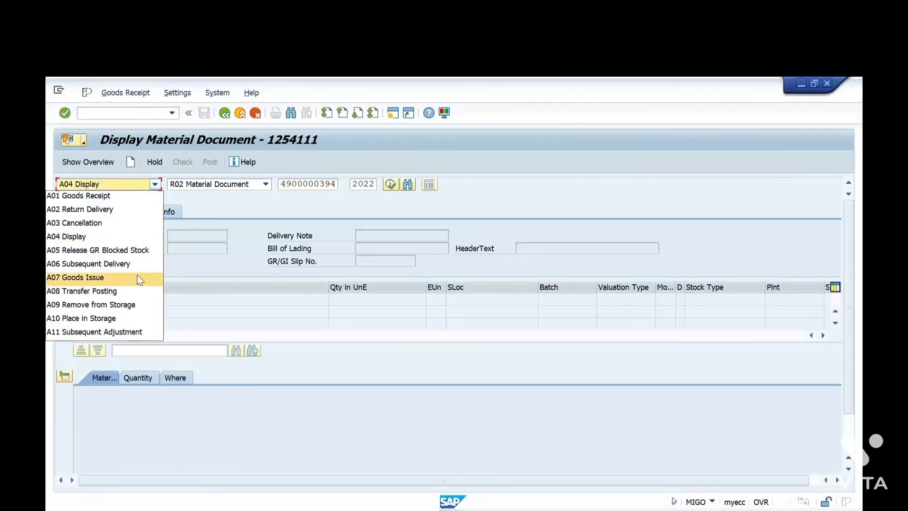
{"action": "left_click", "coordinate": [137, 288]}
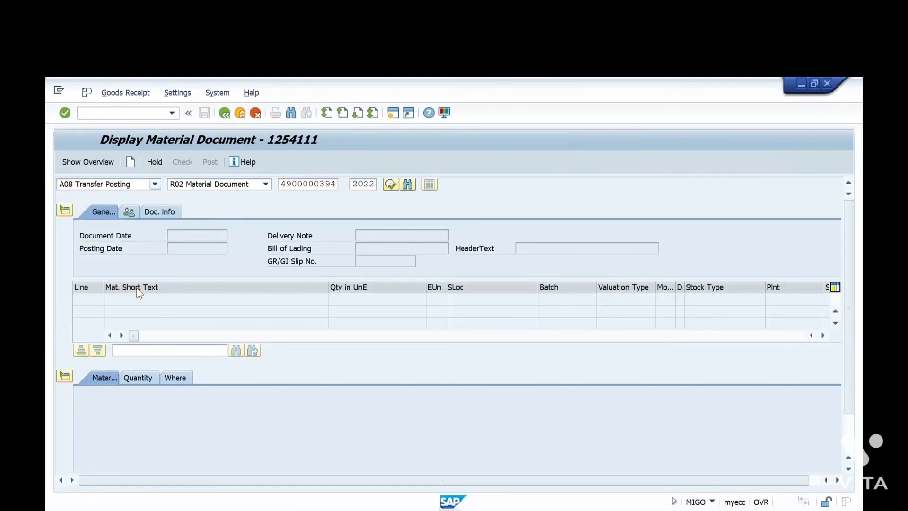
{"action": "left_click", "coordinate": [690, 188]}
{"action": "key", "text": "BackSpace"}
{"action": "type", "text": "44"}
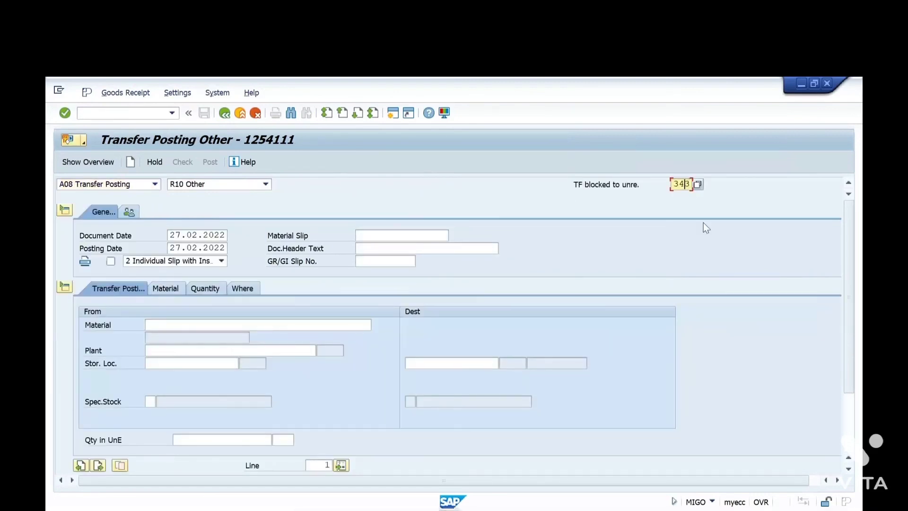
{"action": "key", "text": "Return"}
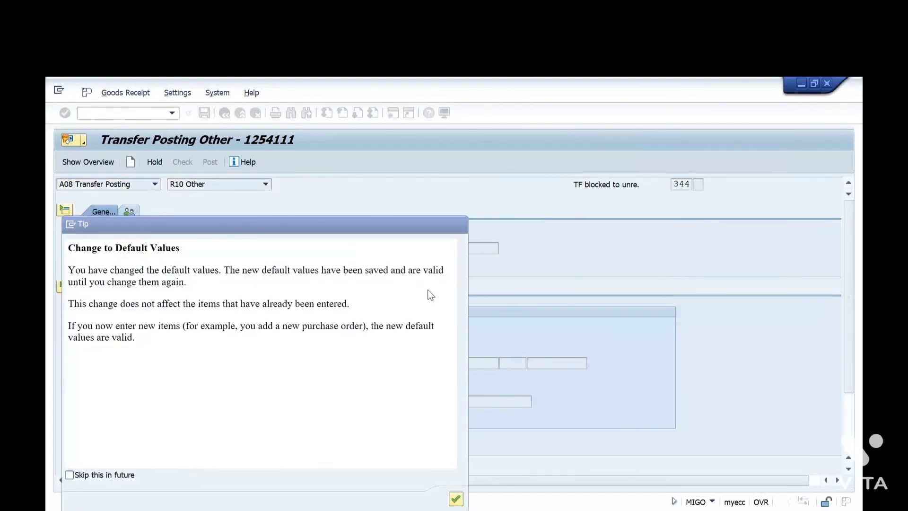
{"action": "key", "text": "Return"}
Enter material P00500G, plant 1100 and storage location 0001 as the destination of the movement type 344 transfer.
{"action": "left_click", "coordinate": [193, 325]}
{"action": "type", "text": "P00500G"}
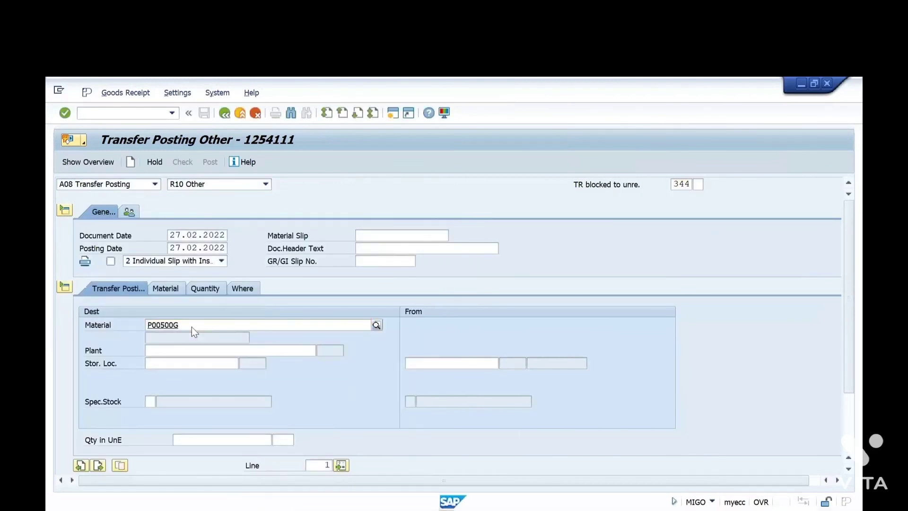
{"action": "key", "text": "Return"}
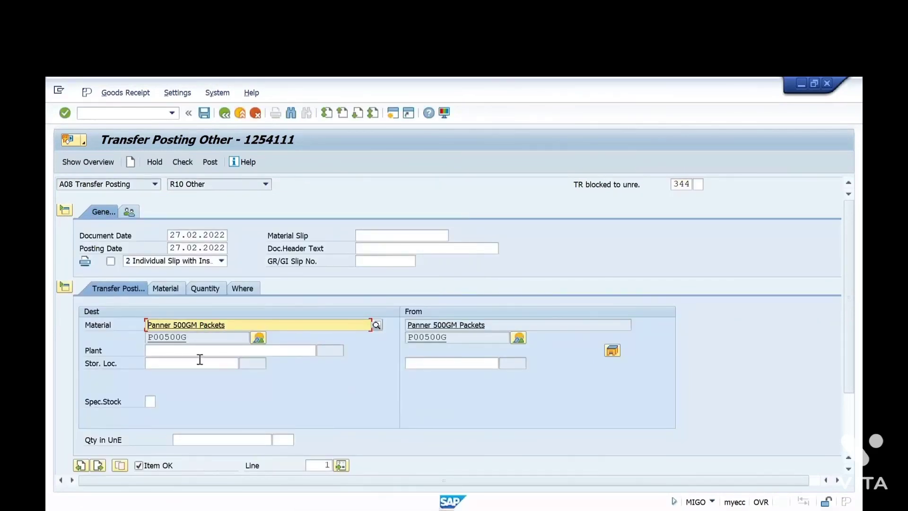
{"action": "left_click", "coordinate": [200, 362]}
{"action": "left_click", "coordinate": [186, 351]}
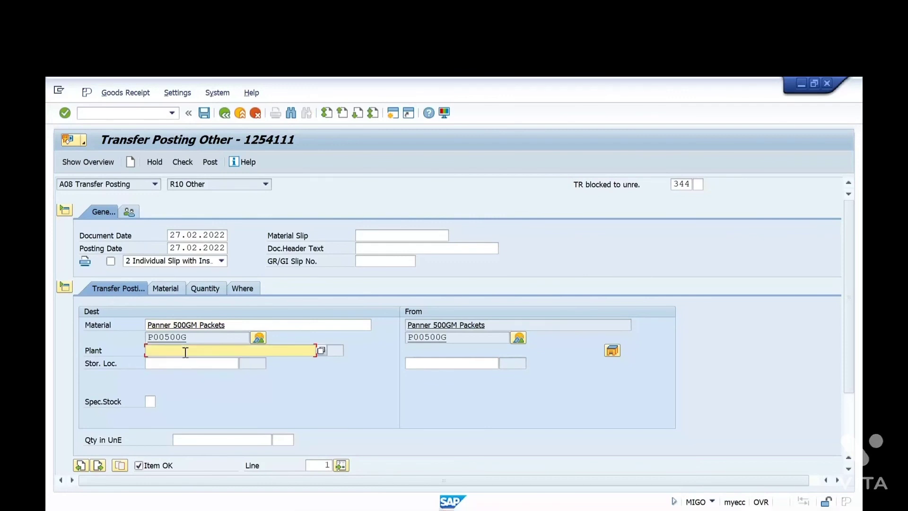
{"action": "type", "text": "1100"}
{"action": "key", "text": "Return"}
{"action": "type", "text": "0001"}
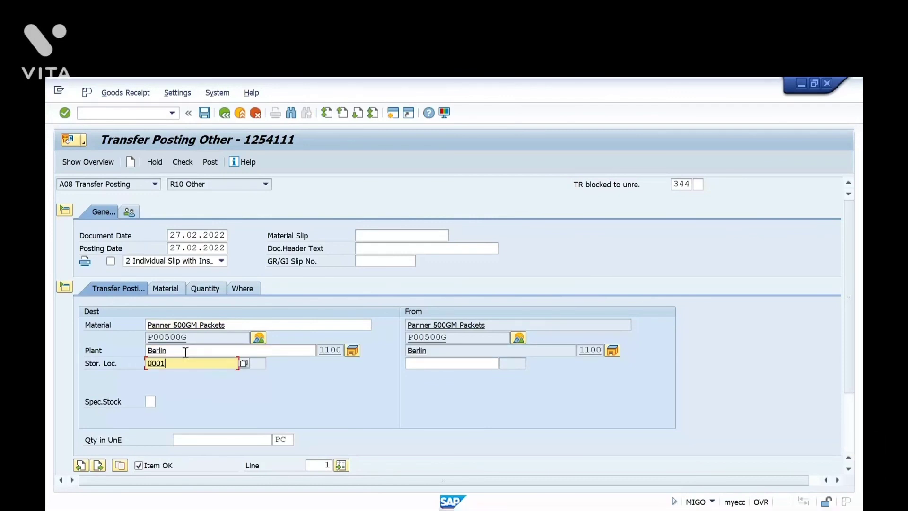
{"action": "key", "text": "Return"}
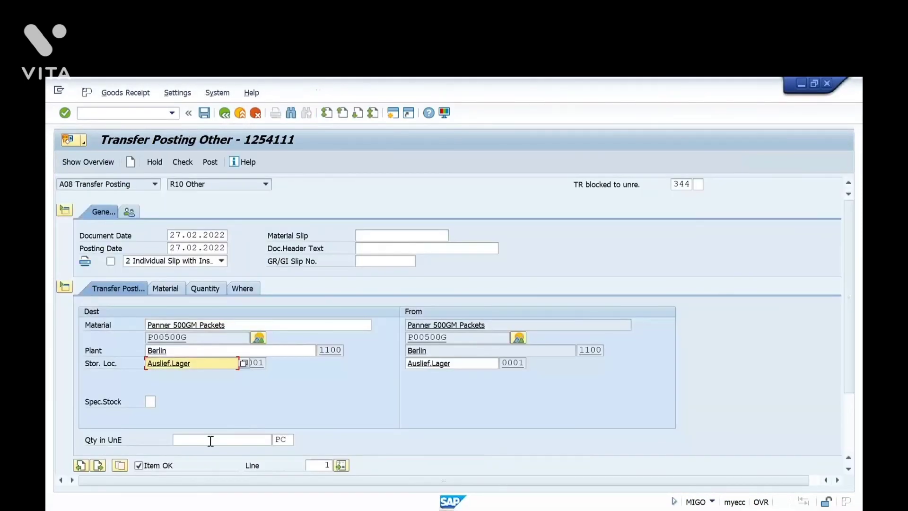
Set the transfer quantity to 625 PC and post the movement type 344 document.
{"action": "left_click", "coordinate": [211, 440]}
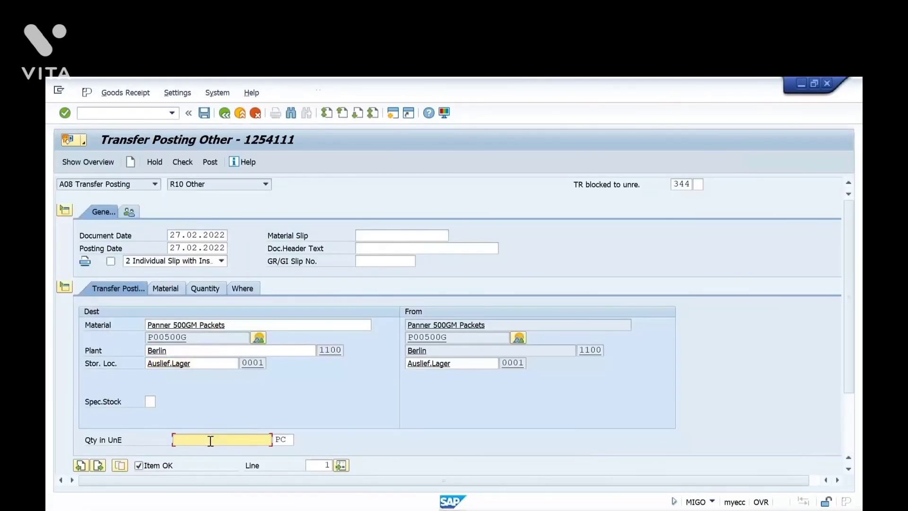
{"action": "type", "text": "625"}
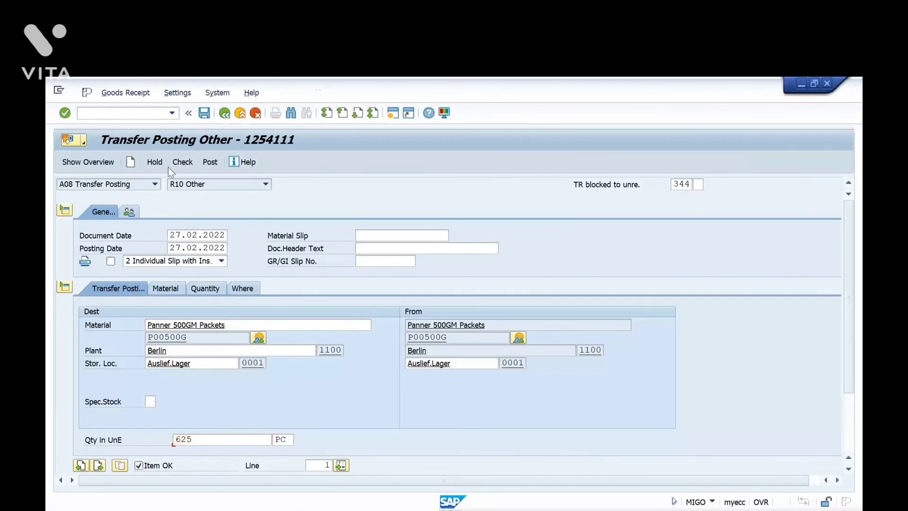
{"action": "left_click", "coordinate": [212, 165]}
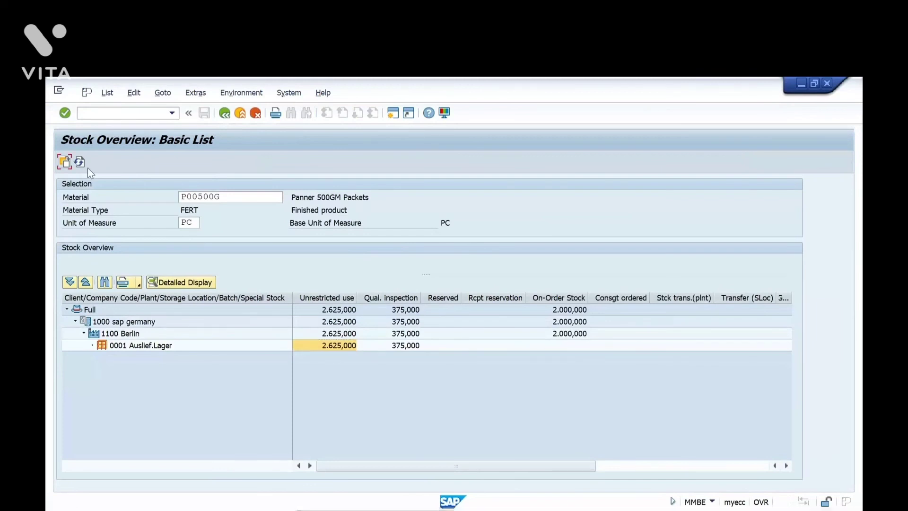
Switch to the stock overview, refresh it, and examine the unrestricted-use and blocked stock of P00500G at location 0001.
{"action": "left_click", "coordinate": [80, 163]}
{"action": "left_click", "coordinate": [340, 348]}
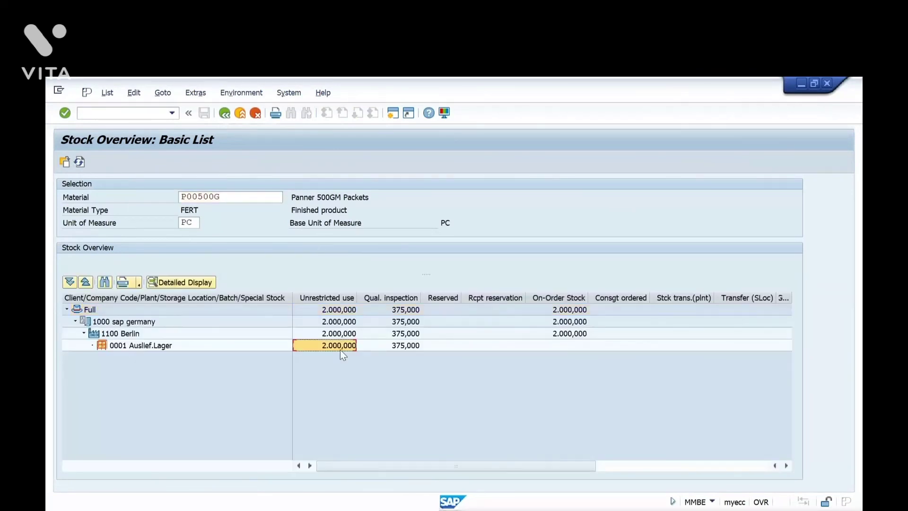
{"action": "left_click", "coordinate": [606, 465]}
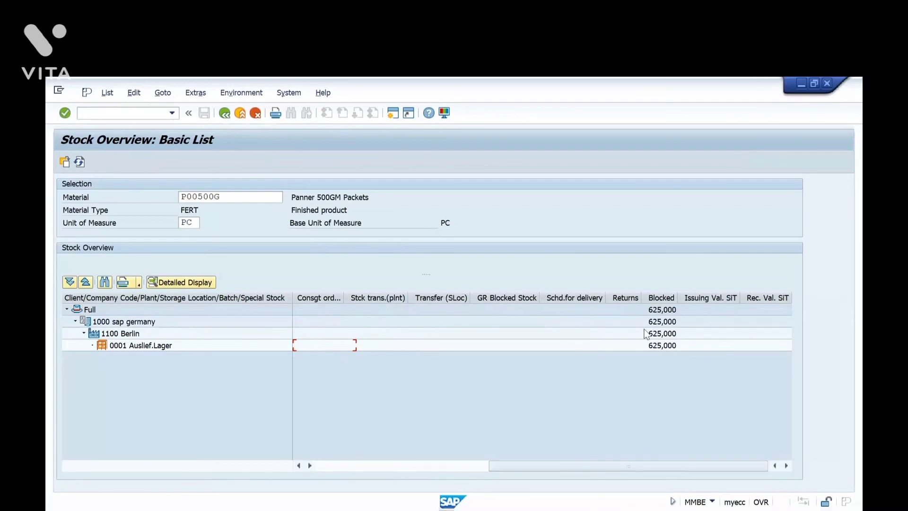
{"action": "left_click", "coordinate": [663, 298]}
Switch to Notepad and note quantity 625 beside the 344 unrestricted to blocked entry.
{"action": "key", "text": "alt+Tab"}
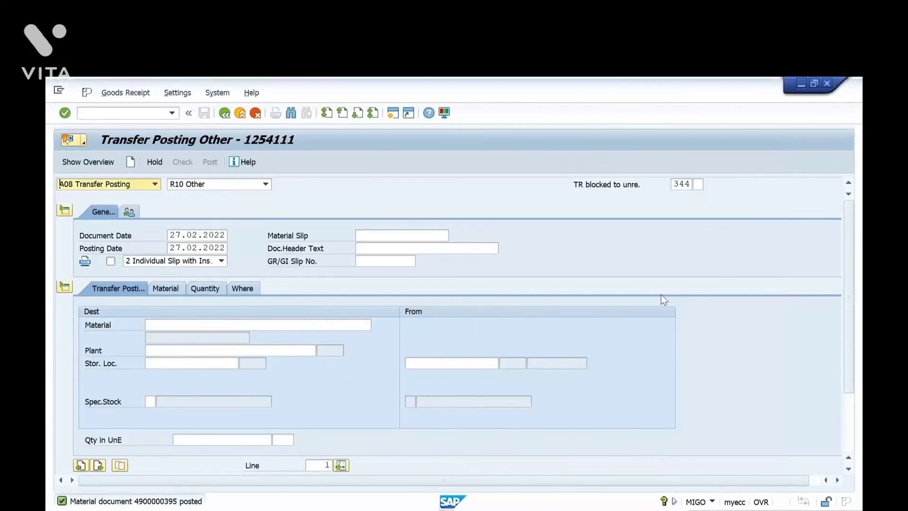
{"action": "key", "text": "alt+Tab"}
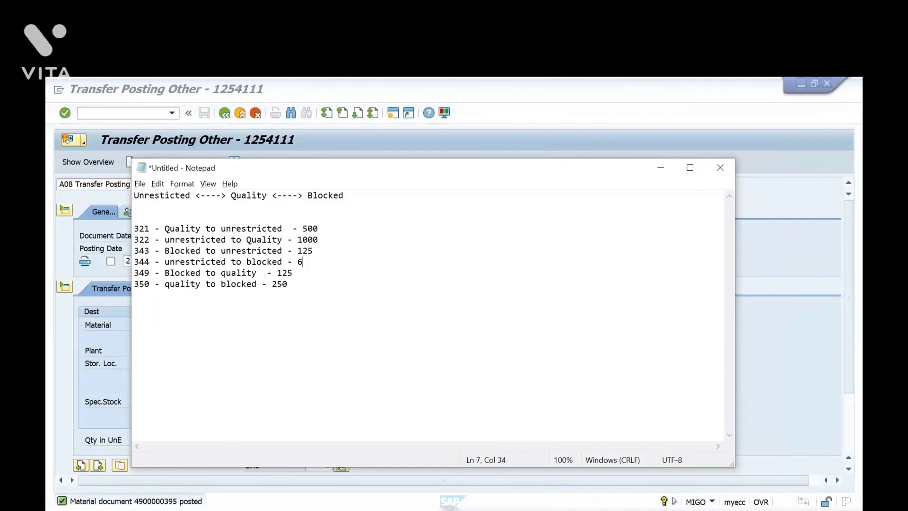
{"action": "key", "text": "BackSpace"}
{"action": "type", "text": "5"}
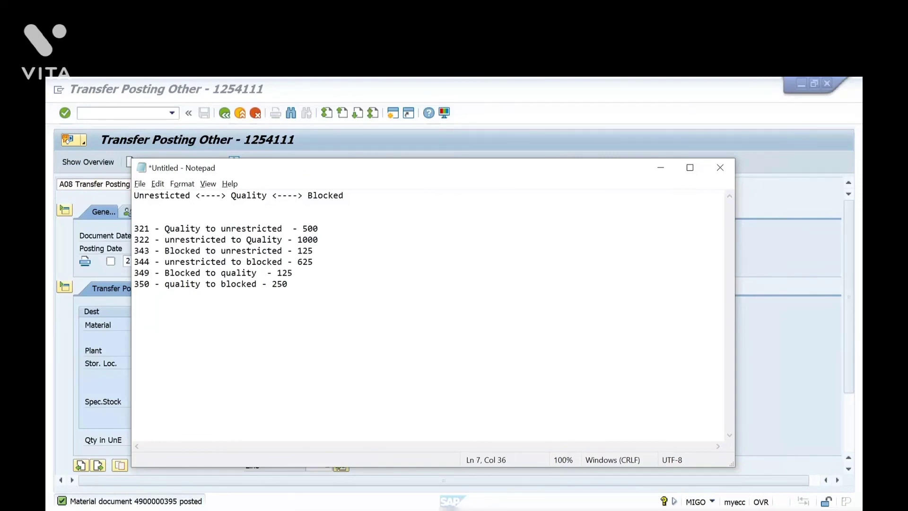